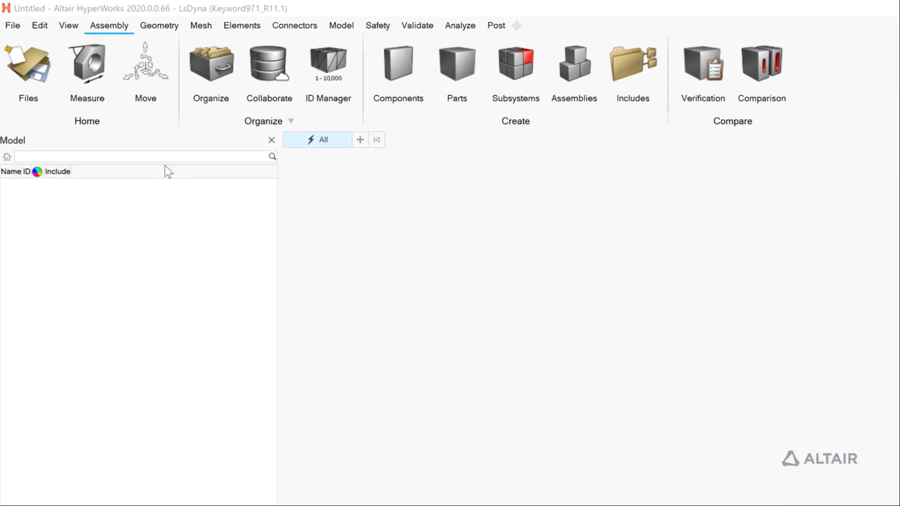
Step: Import the bill of materials file Yaris_BIW.xml as the model's part structure
{"action": "double_click", "coordinate": [265, 127]}
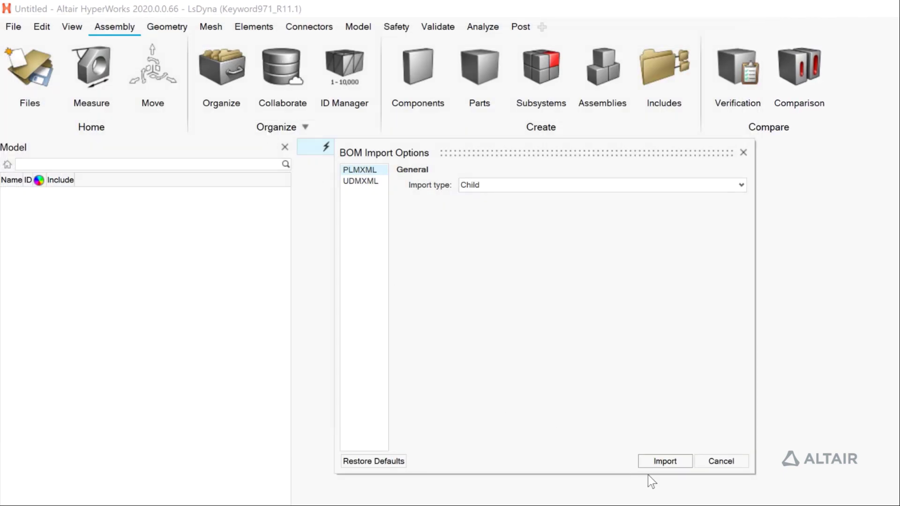
{"action": "left_click", "coordinate": [662, 461]}
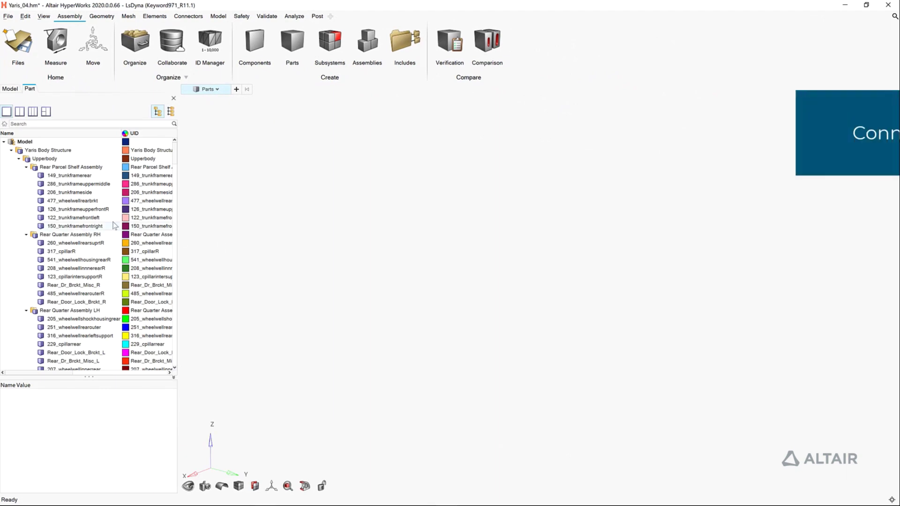
Step: Connect the session to the existing Yaris_BIW part library
{"action": "right_click", "coordinate": [6, 204]}
{"action": "mouse_move", "coordinate": [38, 234]}
{"action": "left_click", "coordinate": [89, 235]}
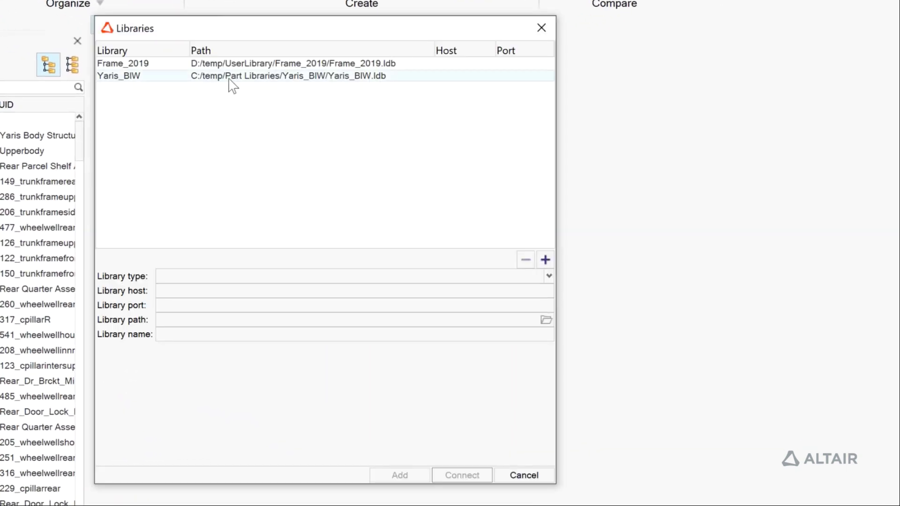
{"action": "left_click", "coordinate": [229, 78]}
{"action": "left_click", "coordinate": [462, 475]}
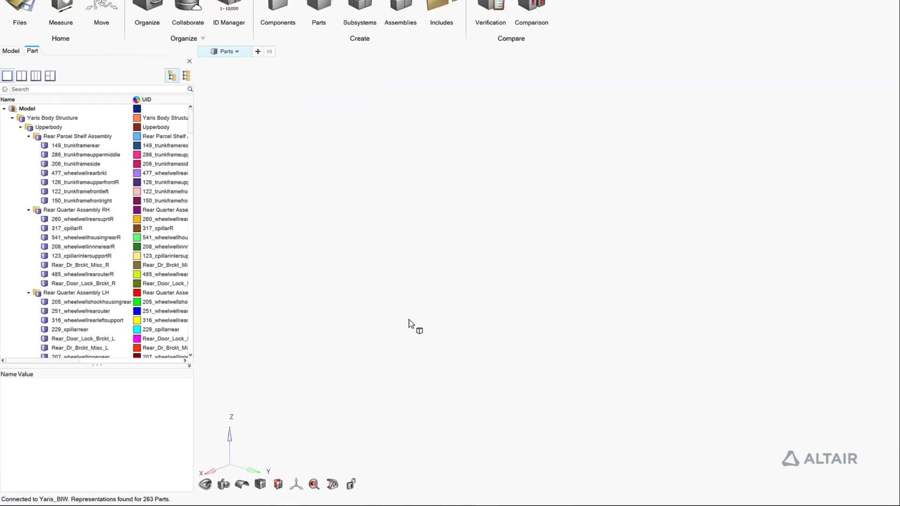
Step: Show the part sets beside the part structure and load the Crash 5mm library representation for the Load Paths set
{"action": "left_click", "coordinate": [20, 113]}
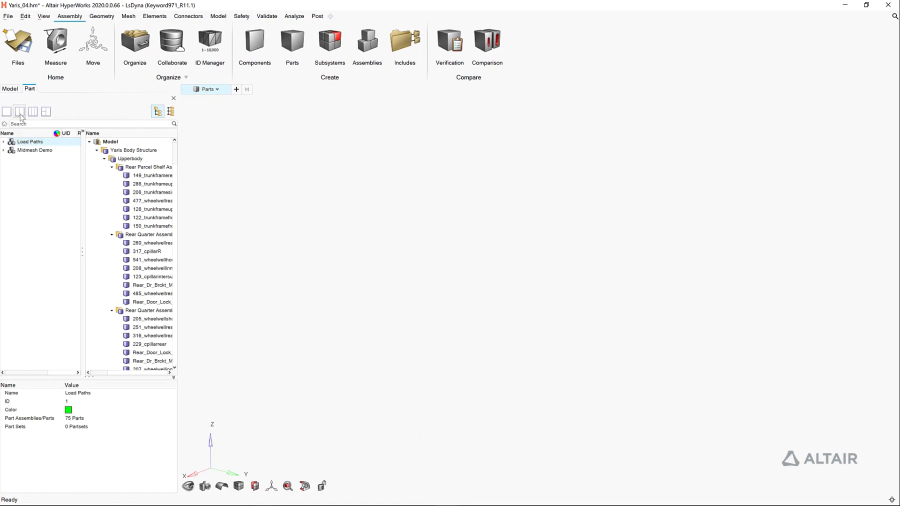
{"action": "left_click", "coordinate": [3, 142]}
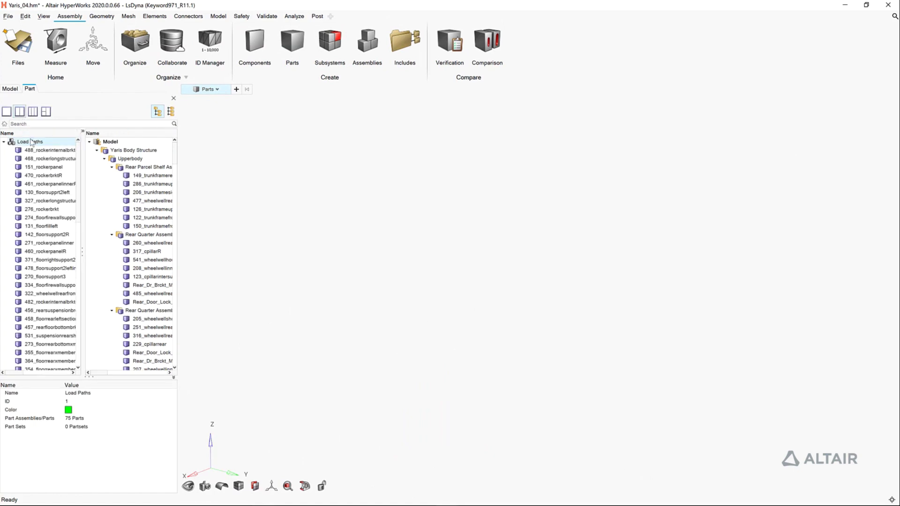
{"action": "right_click", "coordinate": [32, 142]}
{"action": "mouse_move", "coordinate": [59, 193]}
{"action": "mouse_move", "coordinate": [129, 217]}
{"action": "left_click", "coordinate": [168, 217]}
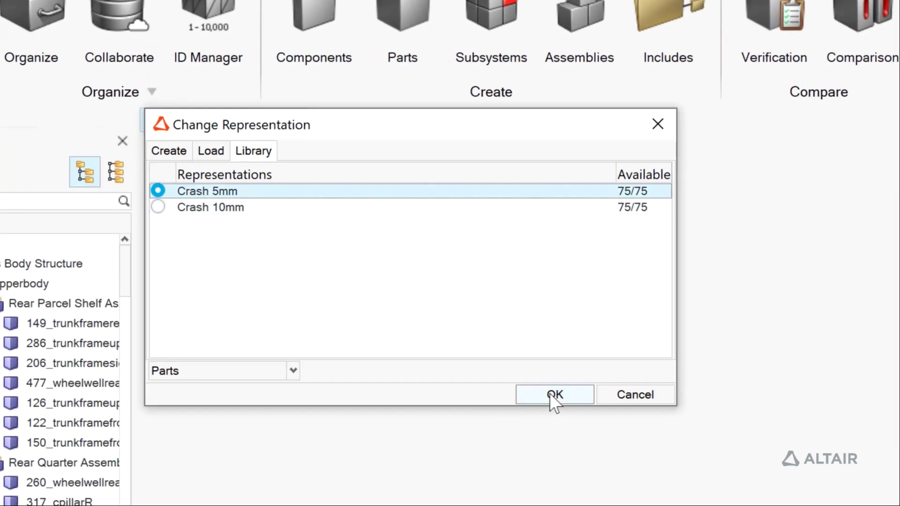
{"action": "left_click", "coordinate": [553, 395]}
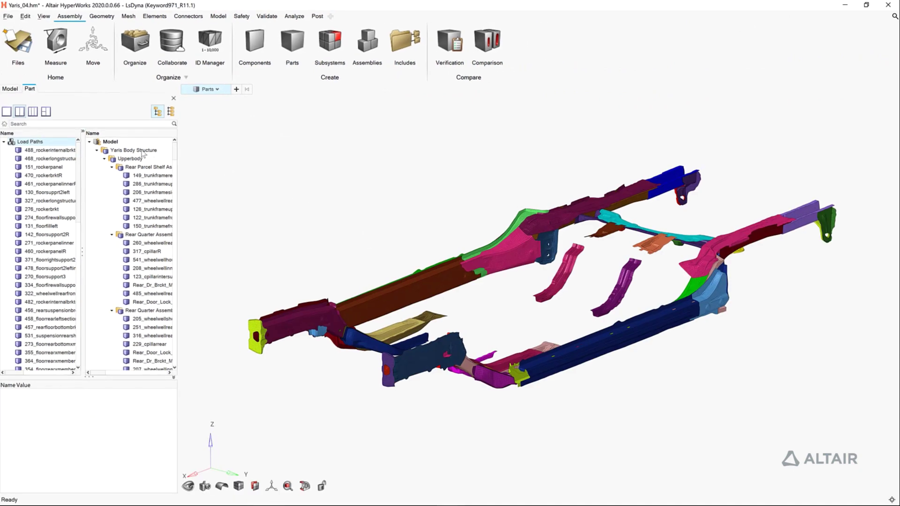
Step: Load the Crash 10mm library representation for the whole Yaris Body Structure, skipping parts that already have a representation loaded
{"action": "left_click", "coordinate": [142, 151]}
{"action": "right_click", "coordinate": [143, 152]}
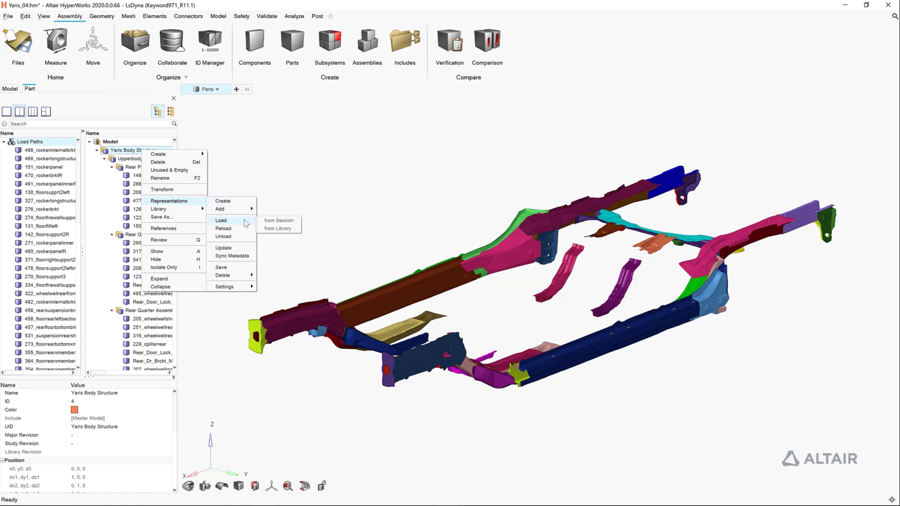
{"action": "left_click", "coordinate": [278, 229]}
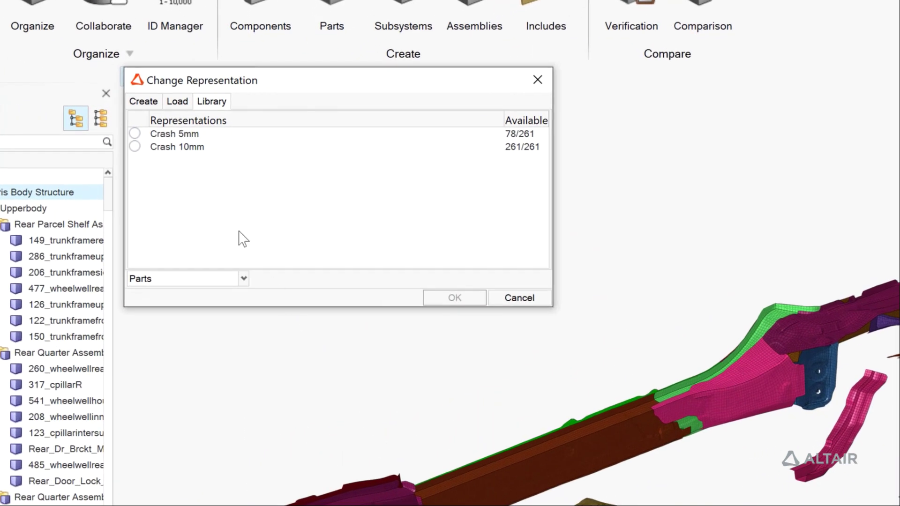
{"action": "left_click", "coordinate": [183, 146]}
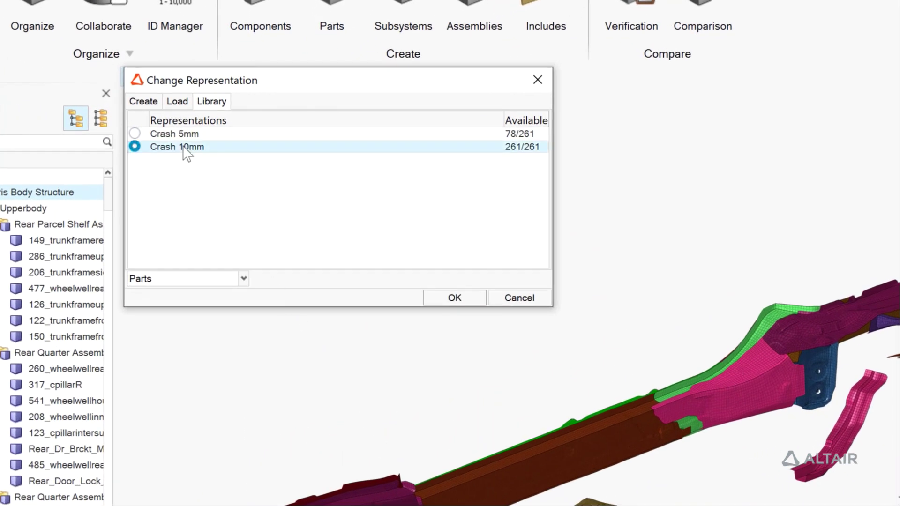
{"action": "left_click", "coordinate": [431, 296]}
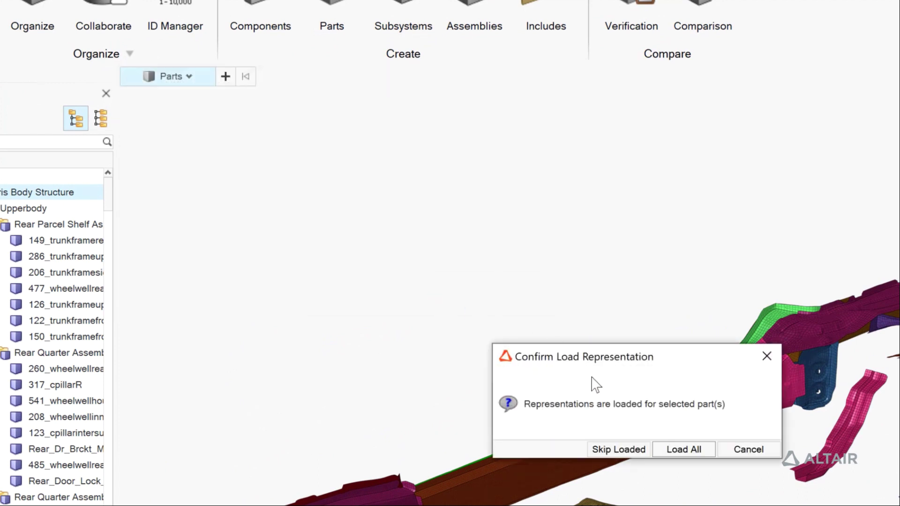
{"action": "left_click", "coordinate": [608, 451]}
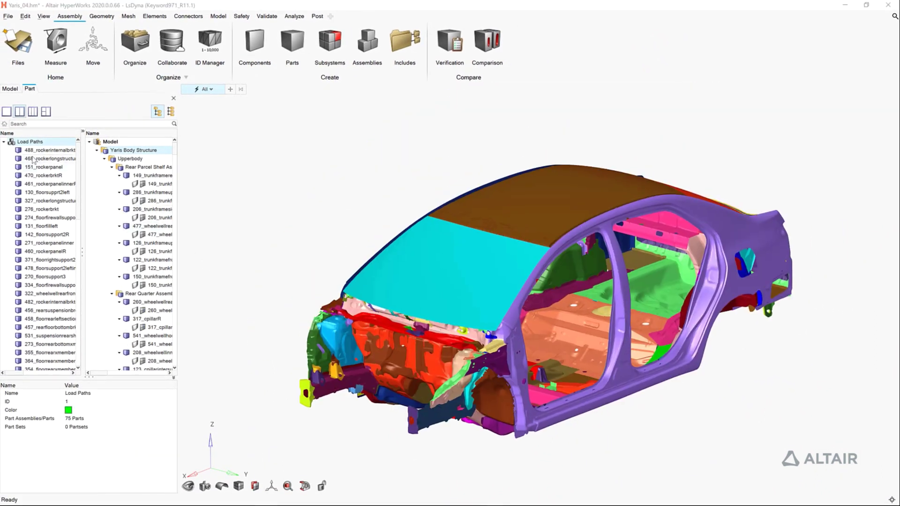
Step: Collapse the Load Paths set and review the parts of the Midmesh Demo set in the model
{"action": "left_click", "coordinate": [4, 142]}
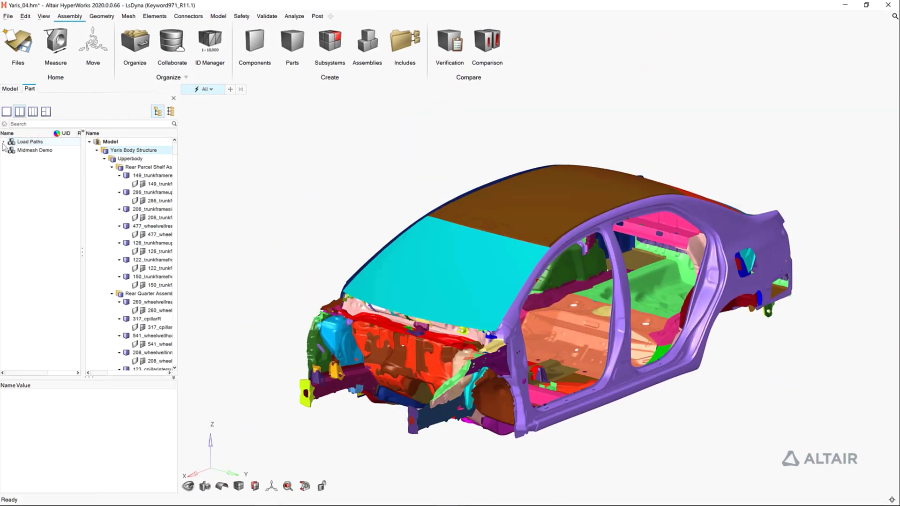
{"action": "right_click", "coordinate": [22, 149]}
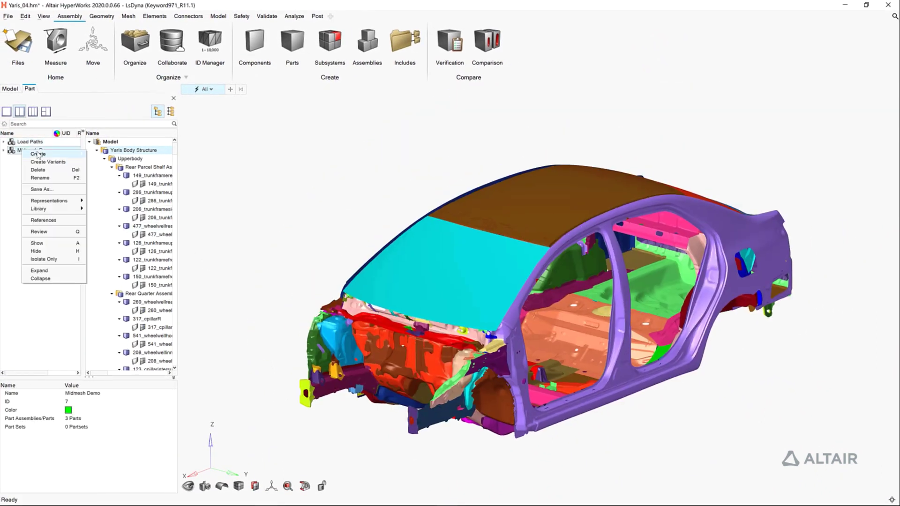
{"action": "left_click", "coordinate": [49, 231]}
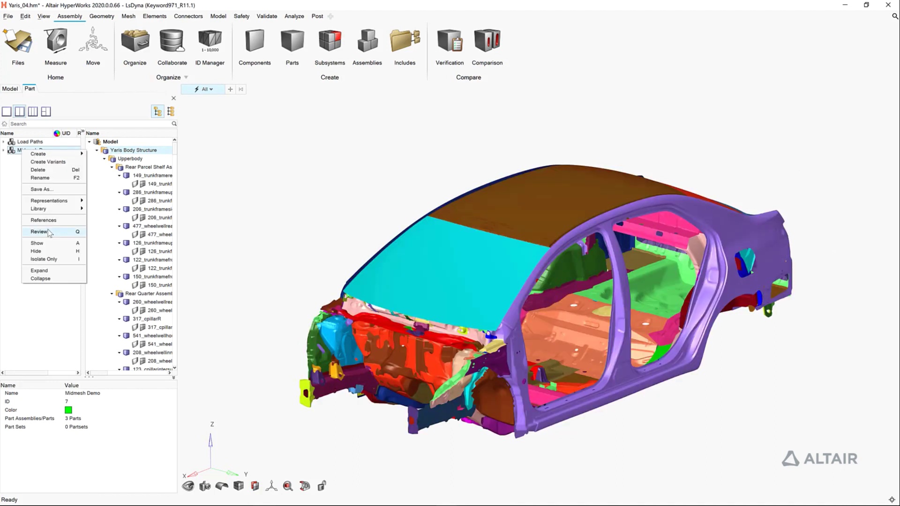
{"action": "left_click", "coordinate": [50, 232]}
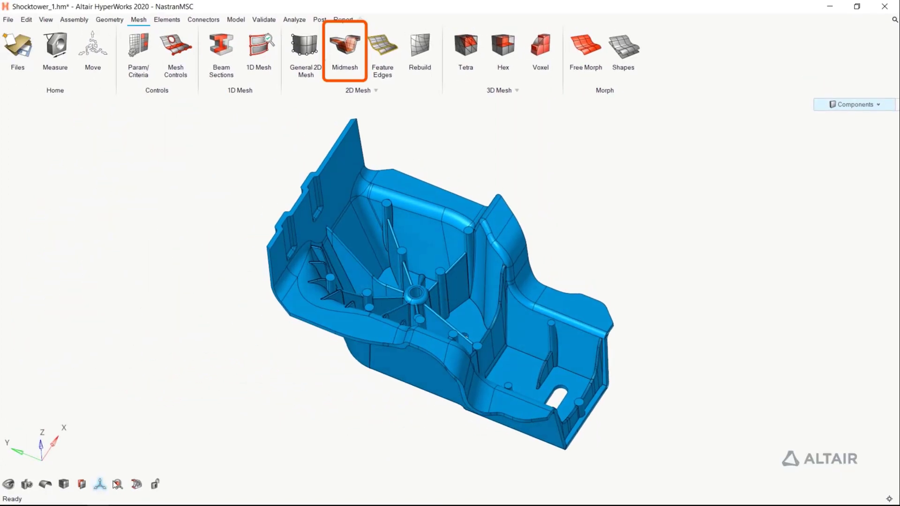
Step: Change the geometry display and automatically extract a midmesh from the whole shock tower component with an element size of 5
{"action": "left_click", "coordinate": [115, 484]}
{"action": "left_click", "coordinate": [124, 466]}
{"action": "left_click", "coordinate": [347, 55]}
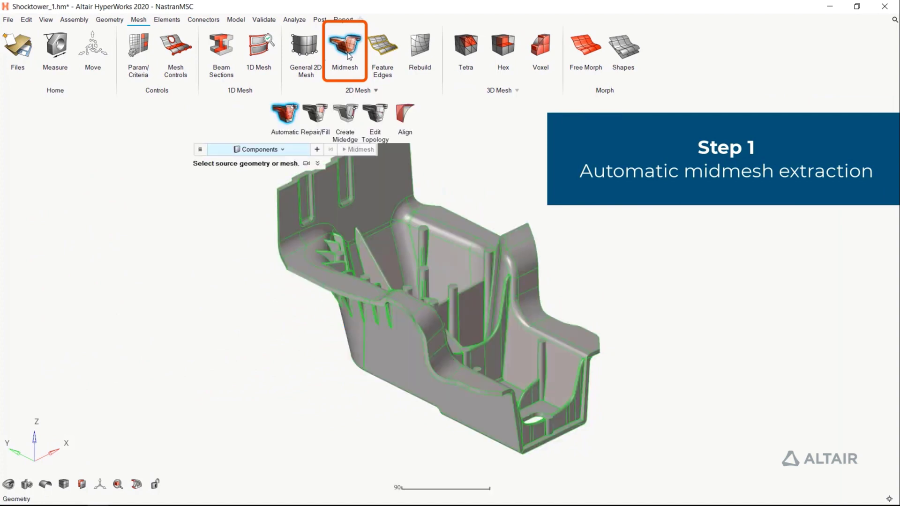
{"action": "left_click", "coordinate": [364, 292]}
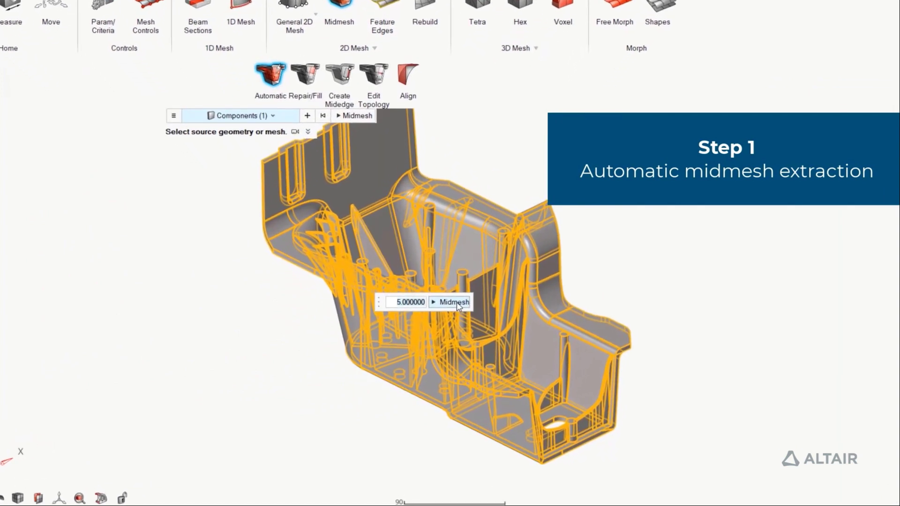
{"action": "left_click", "coordinate": [451, 307]}
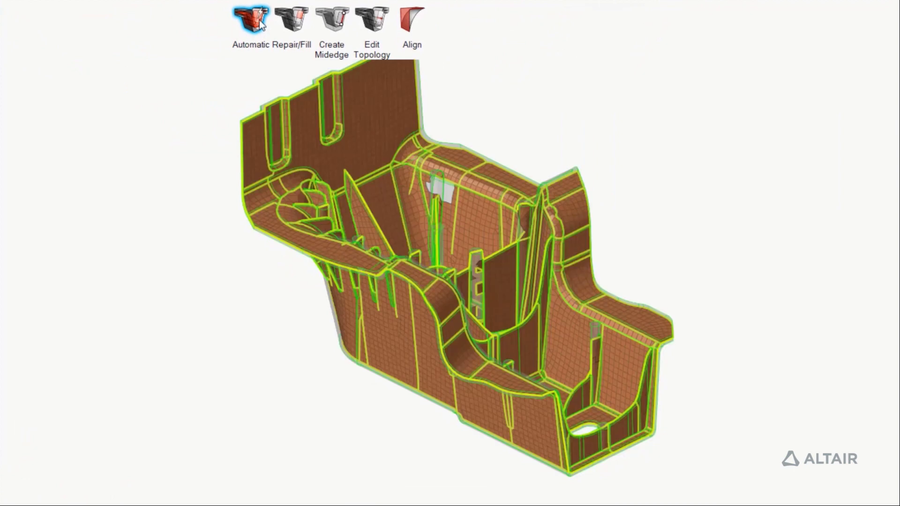
Step: Repair the distorted midmesh face around the upper end of the cylindrical boss on the inner wall
{"action": "left_click", "coordinate": [298, 21]}
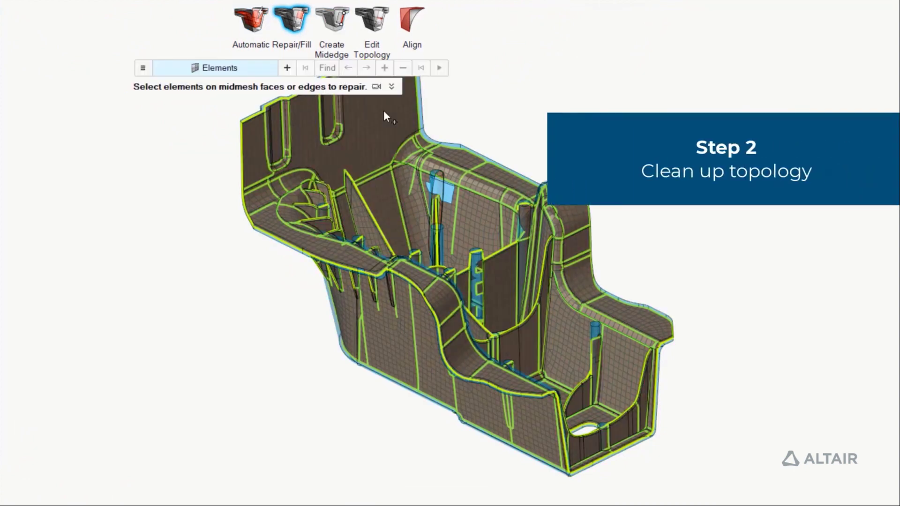
{"action": "scroll", "coordinate": [451, 151], "scroll_direction": "up", "scroll_amount": 5}
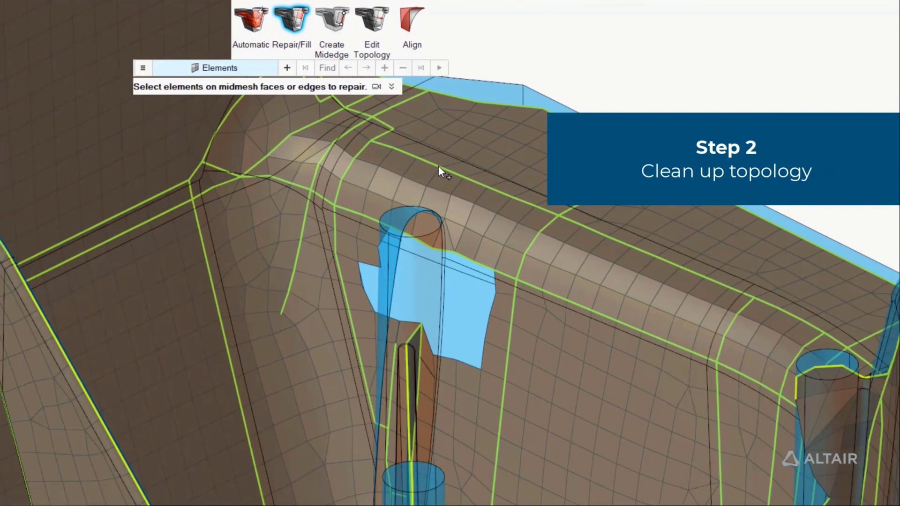
{"action": "left_click_drag", "start_coordinate": [322, 159], "coordinate": [631, 438]}
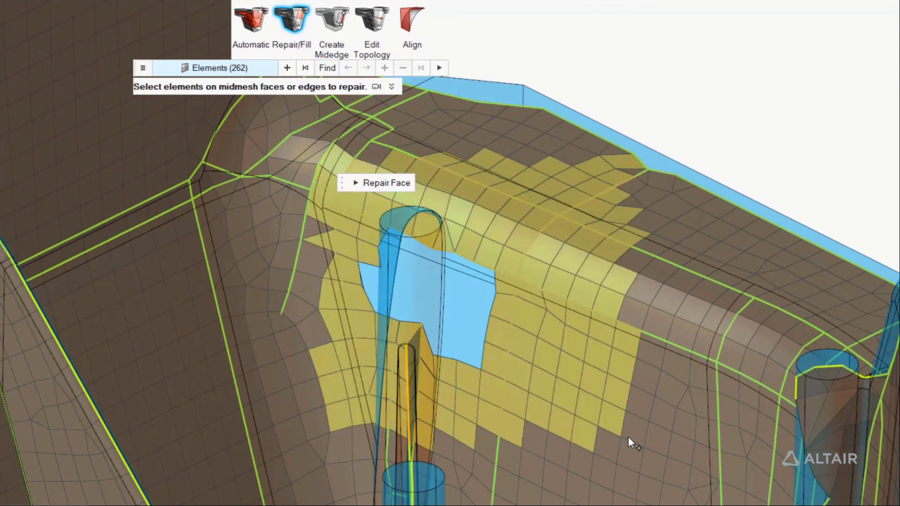
{"action": "left_click", "coordinate": [375, 182]}
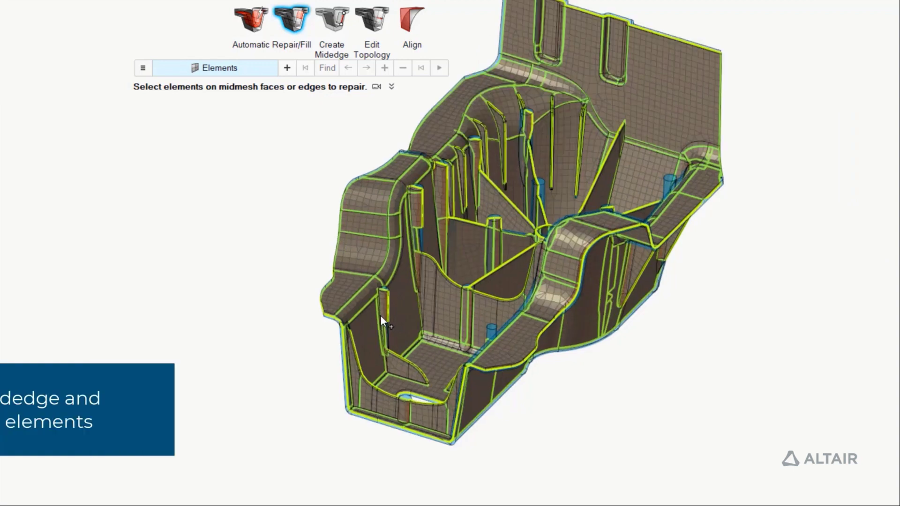
Step: Create a midedge between two nodes to close the open side of the gap below the short boss
{"action": "scroll", "coordinate": [380, 316], "scroll_direction": "up", "scroll_amount": 5}
{"action": "scroll", "coordinate": [382, 316], "scroll_direction": "up", "scroll_amount": 5}
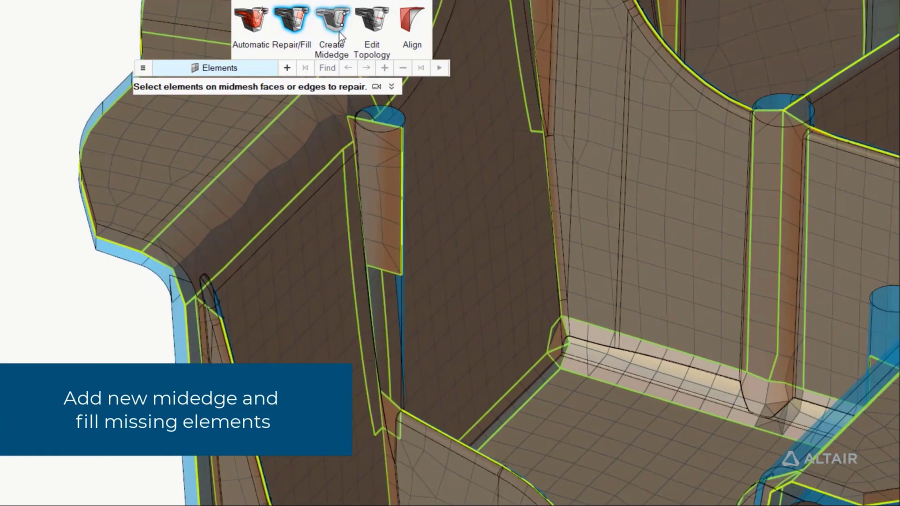
{"action": "left_click", "coordinate": [332, 21]}
{"action": "left_click", "coordinate": [403, 275]}
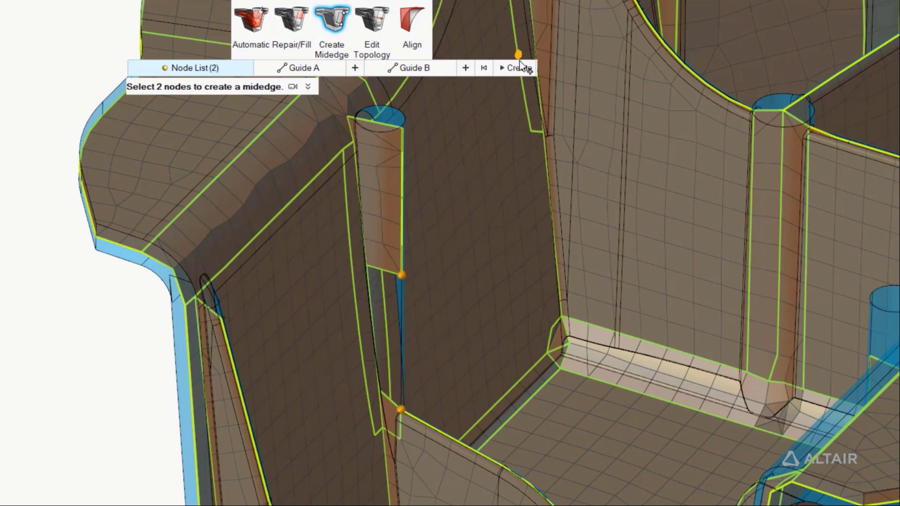
Step: Fill the missing midmesh elements in the gap enclosed by the new midedge
{"action": "left_click", "coordinate": [297, 22]}
{"action": "scroll", "coordinate": [368, 297], "scroll_direction": "up", "scroll_amount": 3}
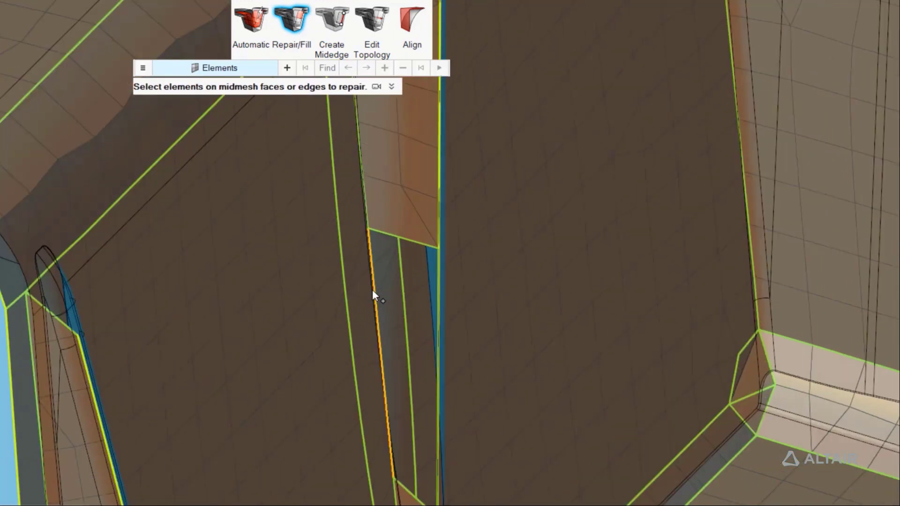
{"action": "left_click", "coordinate": [373, 292]}
{"action": "left_click", "coordinate": [427, 316]}
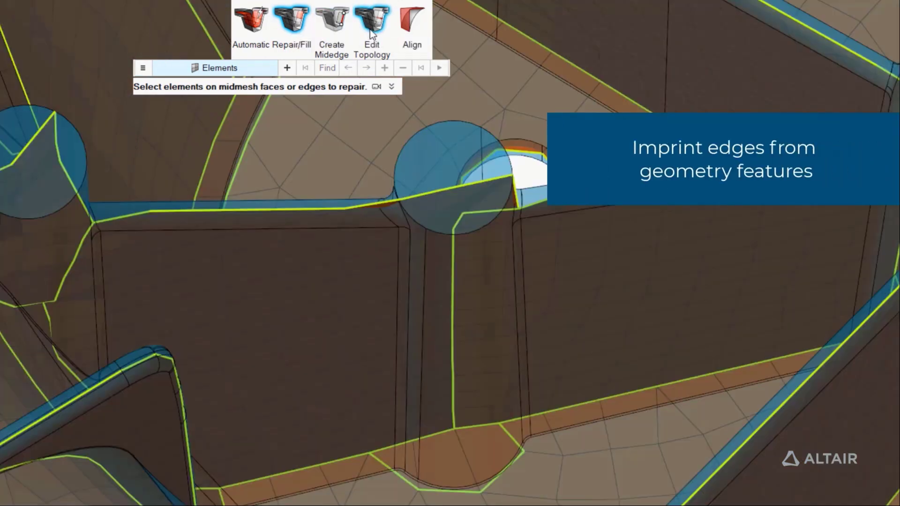
Step: Imprint the two vertical geometry lines on either side of the rib's central boss onto the midmesh as topology edges
{"action": "left_click", "coordinate": [370, 29]}
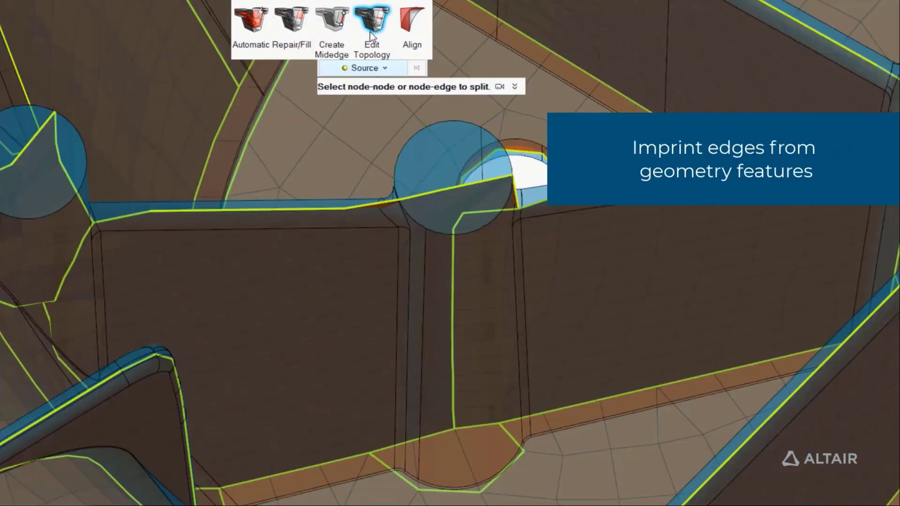
{"action": "left_click", "coordinate": [365, 68]}
{"action": "left_click", "coordinate": [349, 98]}
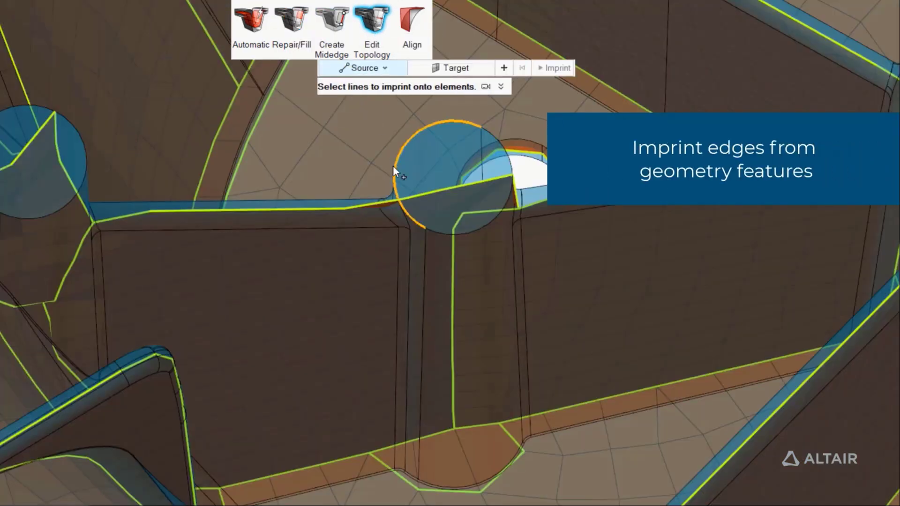
{"action": "left_click", "coordinate": [395, 268]}
{"action": "left_click", "coordinate": [522, 249]}
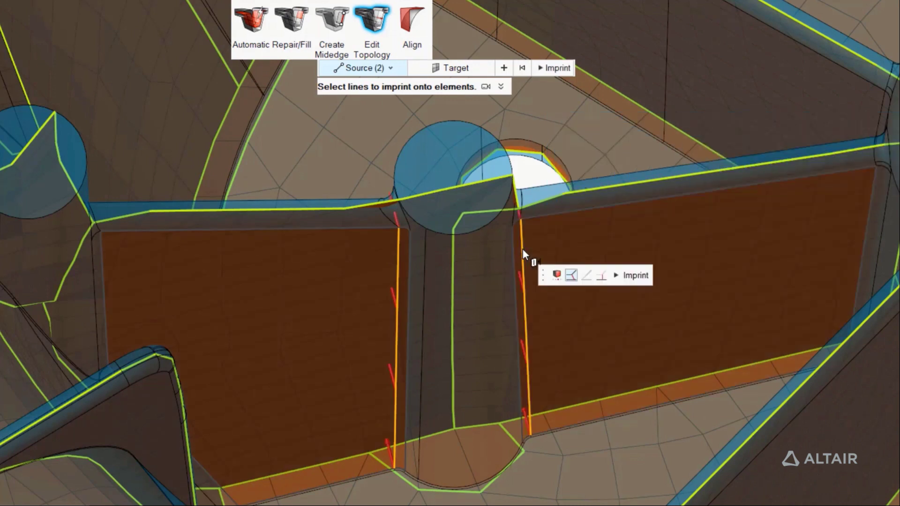
{"action": "left_click", "coordinate": [631, 275]}
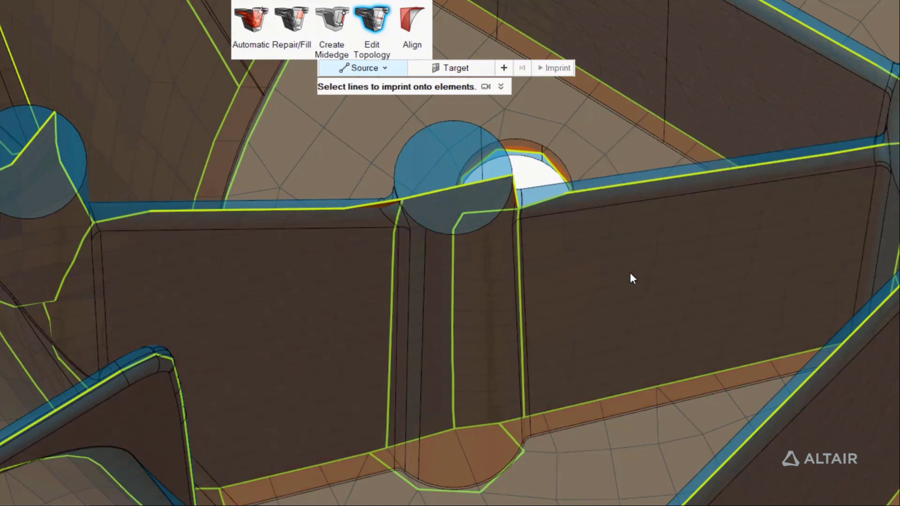
Step: Delete the unwanted vertical feature edge through the rib's central boss and the edge around the boss's base
{"action": "left_click", "coordinate": [369, 68]}
{"action": "left_click", "coordinate": [355, 84]}
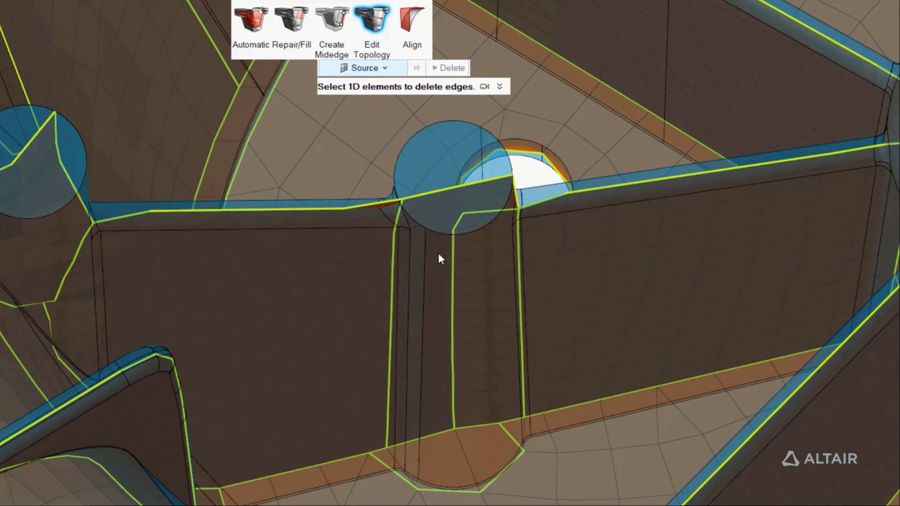
{"action": "left_click", "coordinate": [452, 274]}
{"action": "middle_click", "coordinate": [452, 275]}
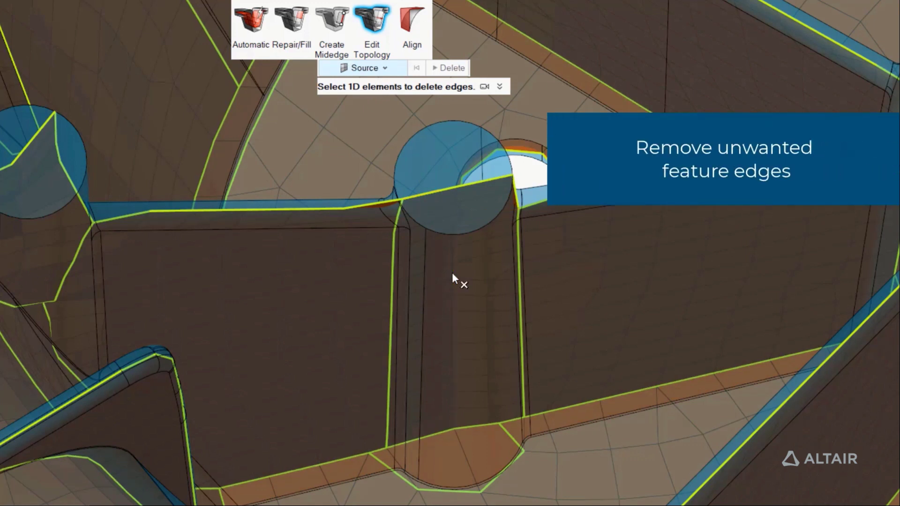
{"action": "left_click", "coordinate": [502, 477]}
{"action": "middle_click", "coordinate": [502, 471]}
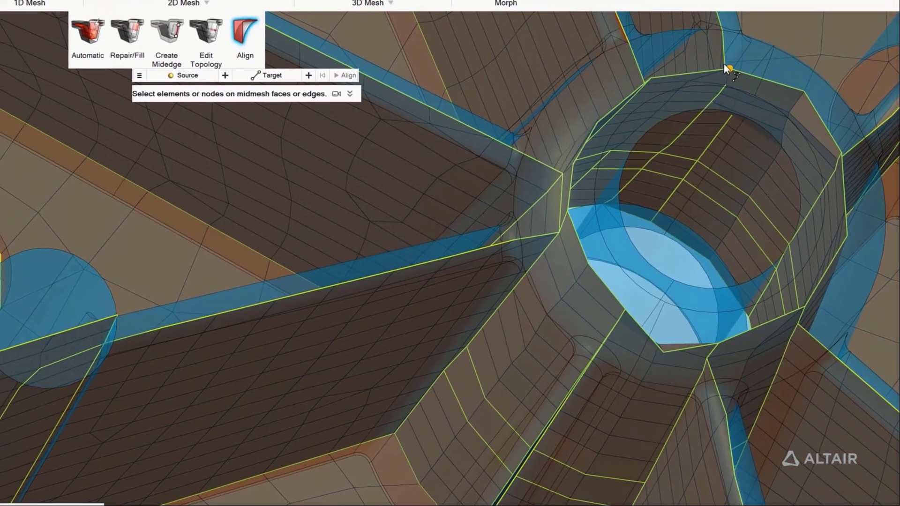
Step: Align the ring of midmesh nodes around the central boss opening to the boss's circular geometry edge
{"action": "left_click", "coordinate": [727, 71]}
{"action": "left_click", "coordinate": [805, 307]}
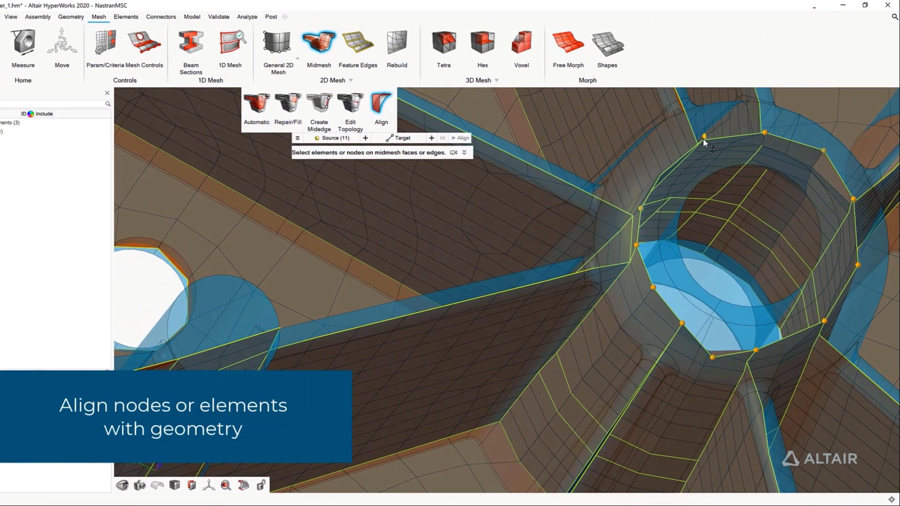
{"action": "left_click", "coordinate": [703, 141]}
{"action": "left_click", "coordinate": [399, 139]}
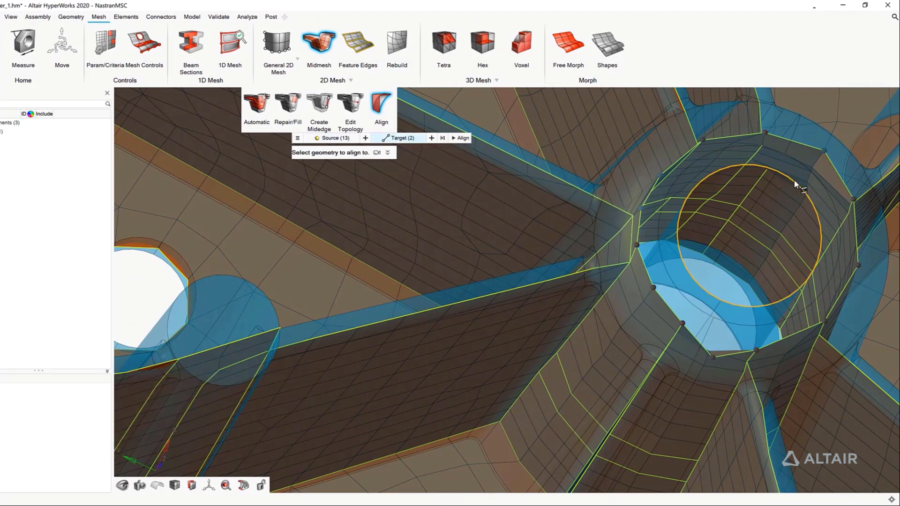
{"action": "left_click", "coordinate": [462, 138]}
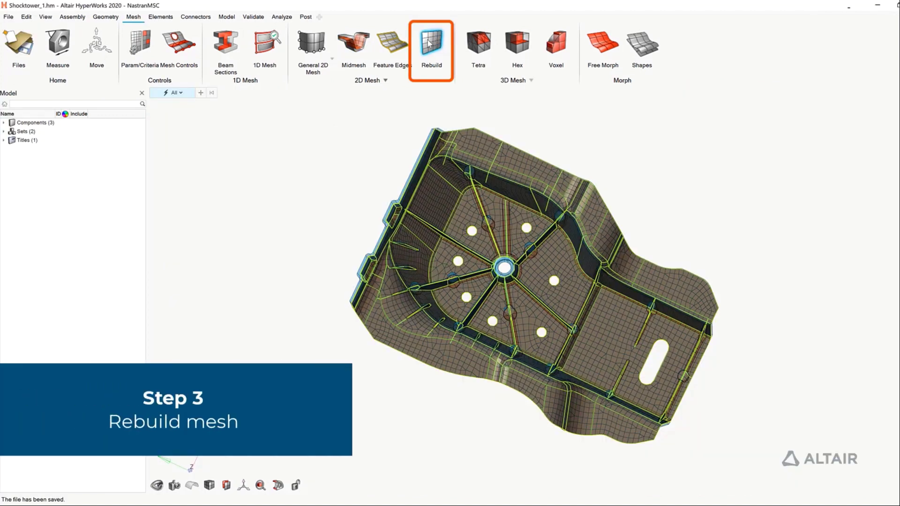
Step: Rebuild the mesh of the entire shock tower using the crash_5mm.param parameter file
{"action": "left_click", "coordinate": [428, 45]}
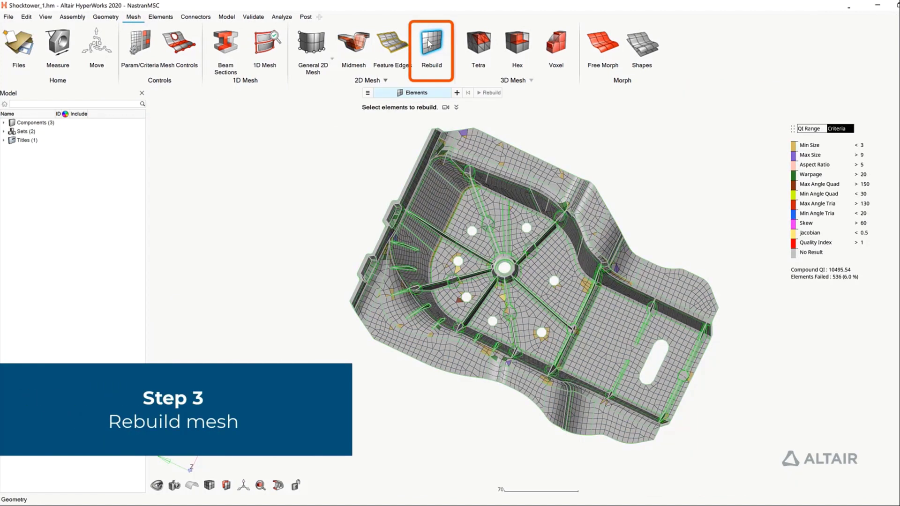
{"action": "left_click", "coordinate": [368, 92]}
{"action": "left_click", "coordinate": [380, 126]}
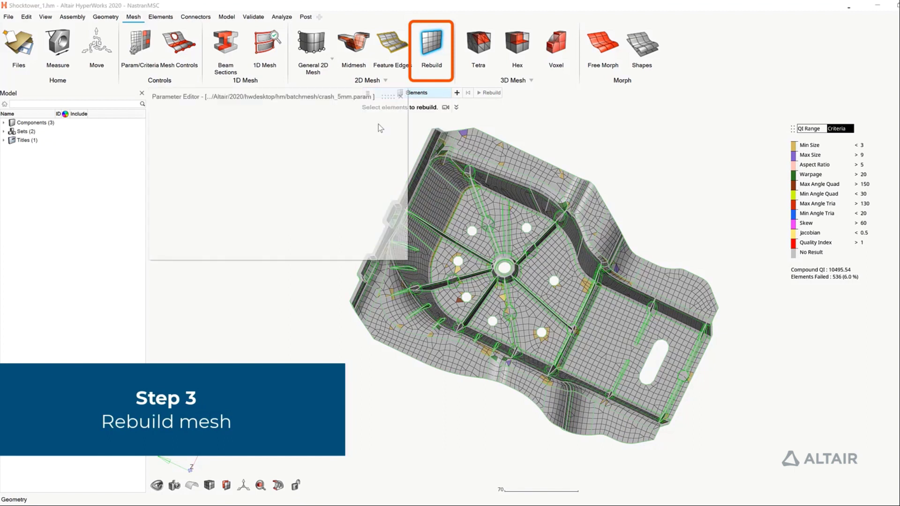
{"action": "left_click", "coordinate": [159, 109]}
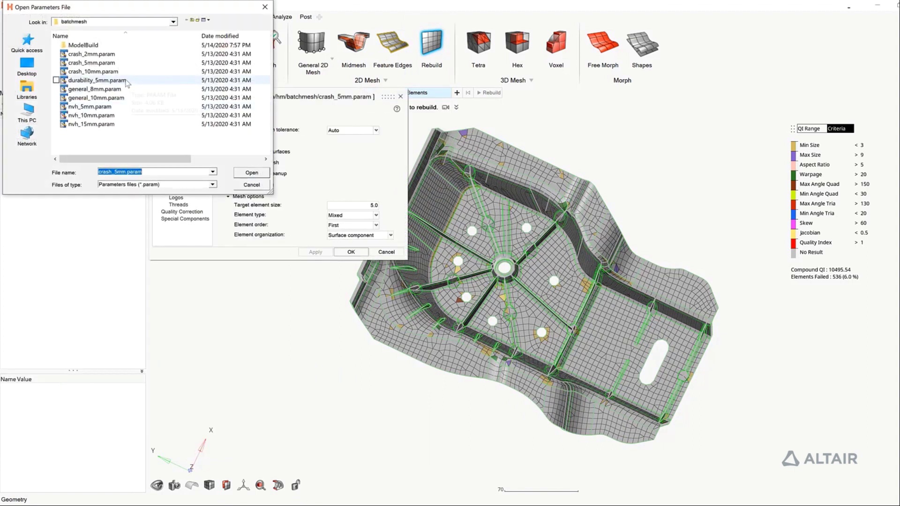
{"action": "left_click", "coordinate": [248, 173]}
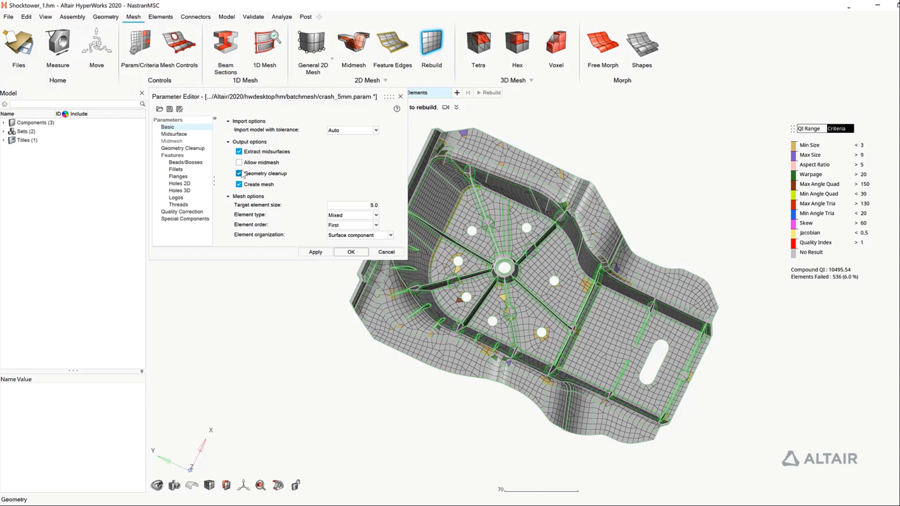
{"action": "left_click", "coordinate": [345, 252]}
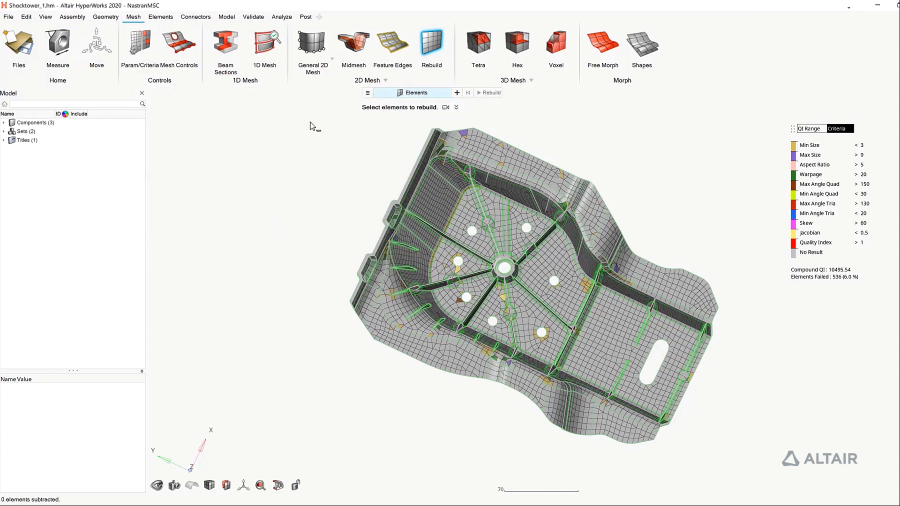
{"action": "left_click_drag", "start_coordinate": [289, 118], "coordinate": [749, 468]}
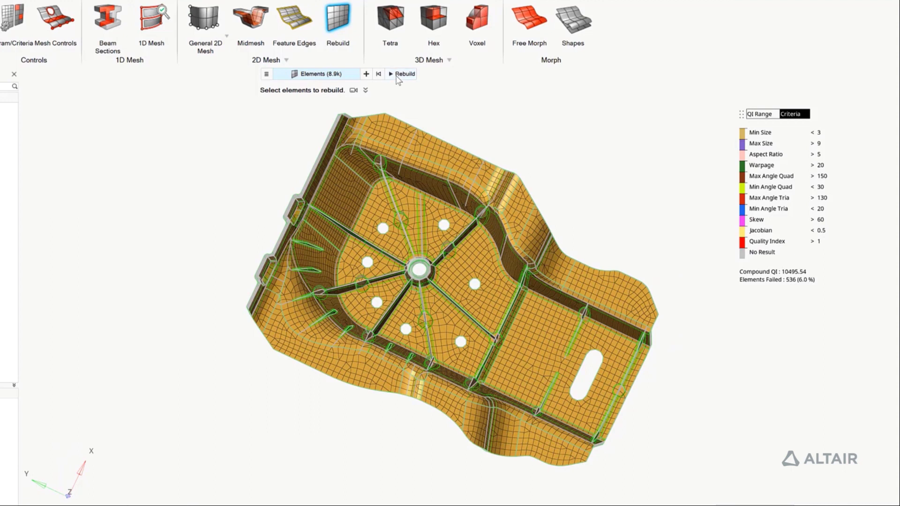
{"action": "middle_click", "coordinate": [378, 249]}
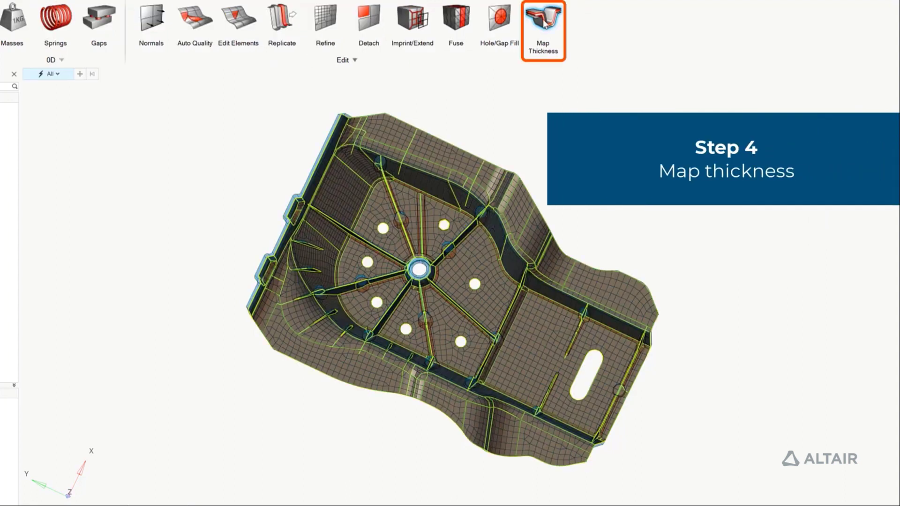
Step: Map thickness from the shock tower's geometry onto all of its midmesh elements
{"action": "left_click", "coordinate": [544, 22]}
{"action": "left_click", "coordinate": [488, 74]}
{"action": "left_click", "coordinate": [465, 116]}
{"action": "left_click_drag", "start_coordinate": [179, 97], "coordinate": [623, 433]}
{"action": "left_click", "coordinate": [551, 74]}
{"action": "left_click_drag", "start_coordinate": [180, 121], "coordinate": [690, 500]}
{"action": "left_click", "coordinate": [625, 75]}
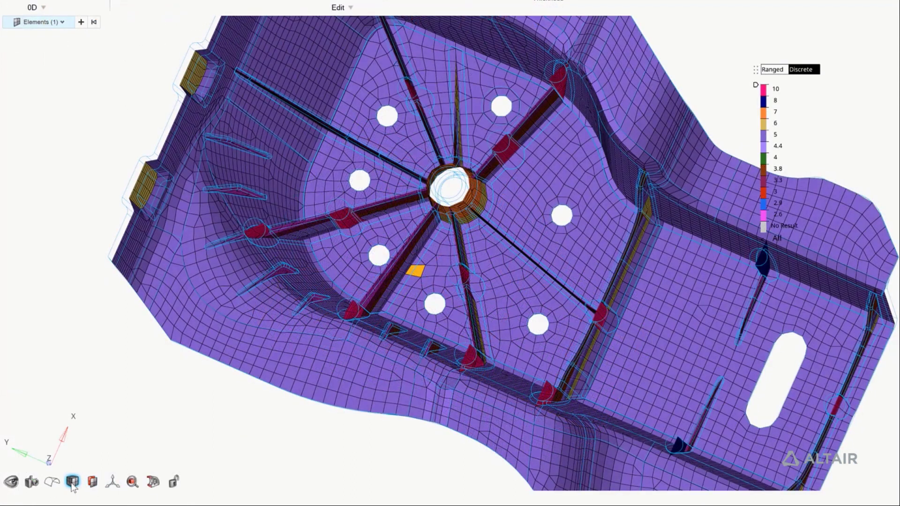
Step: Display the shock tower's shell elements with their actual thickness and review the whole part
{"action": "mouse_move", "coordinate": [74, 486]}
{"action": "left_click", "coordinate": [155, 463]}
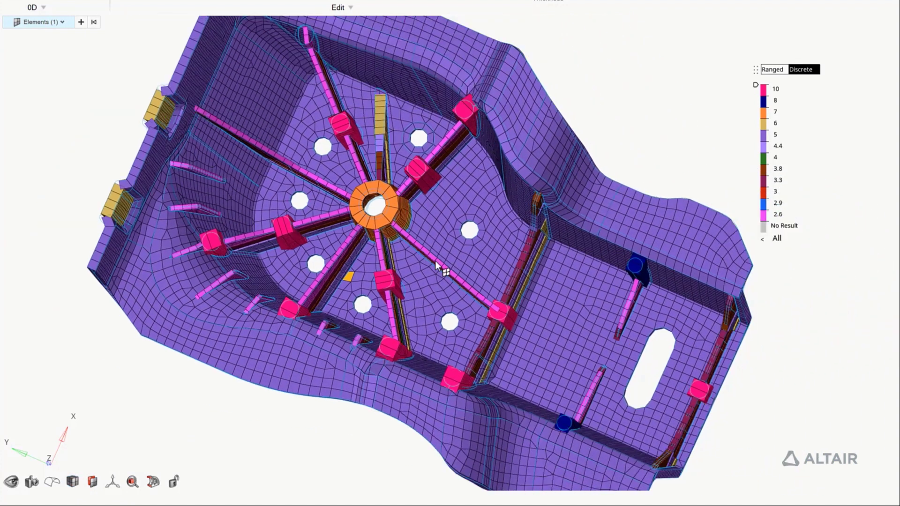
{"action": "scroll", "coordinate": [436, 262], "scroll_direction": "down", "scroll_amount": 3}
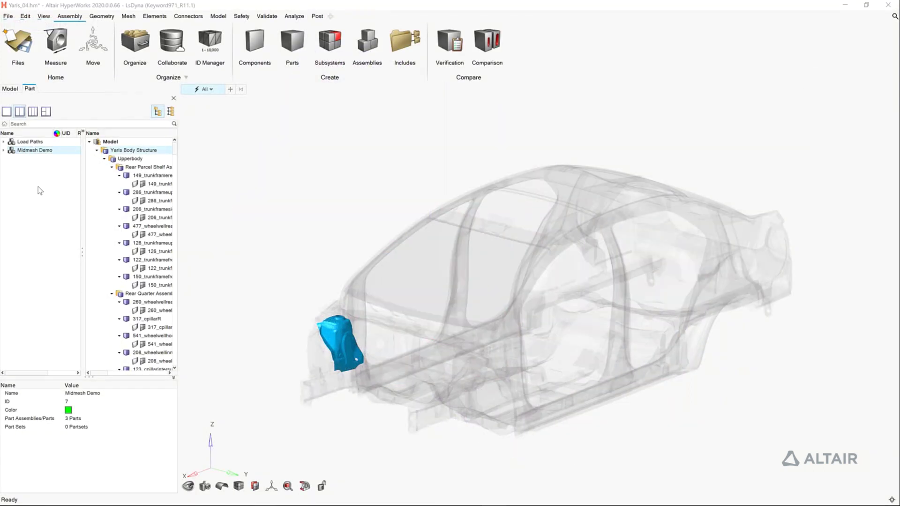
Step: Create variant part sets from the PDM variant conditions of the Yaris body model
{"action": "left_click", "coordinate": [39, 190]}
{"action": "right_click", "coordinate": [39, 190]}
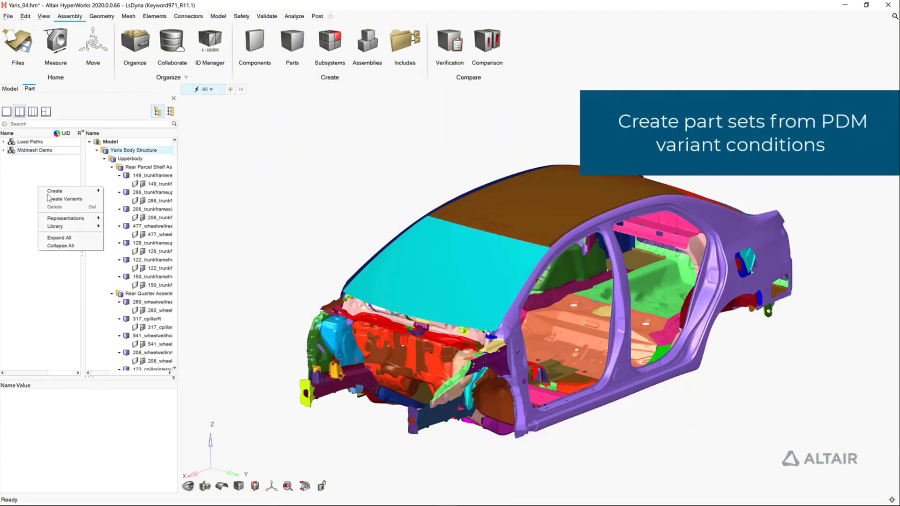
{"action": "left_click", "coordinate": [53, 200]}
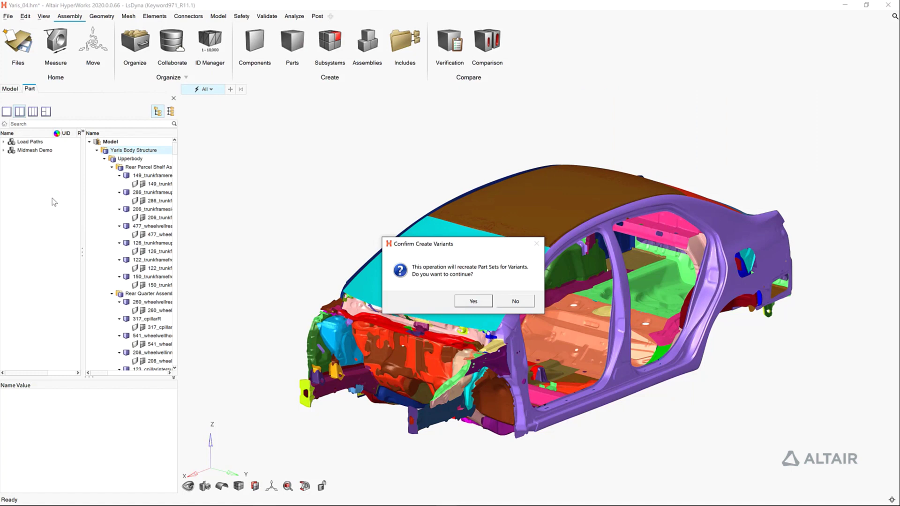
{"action": "left_click", "coordinate": [473, 301]}
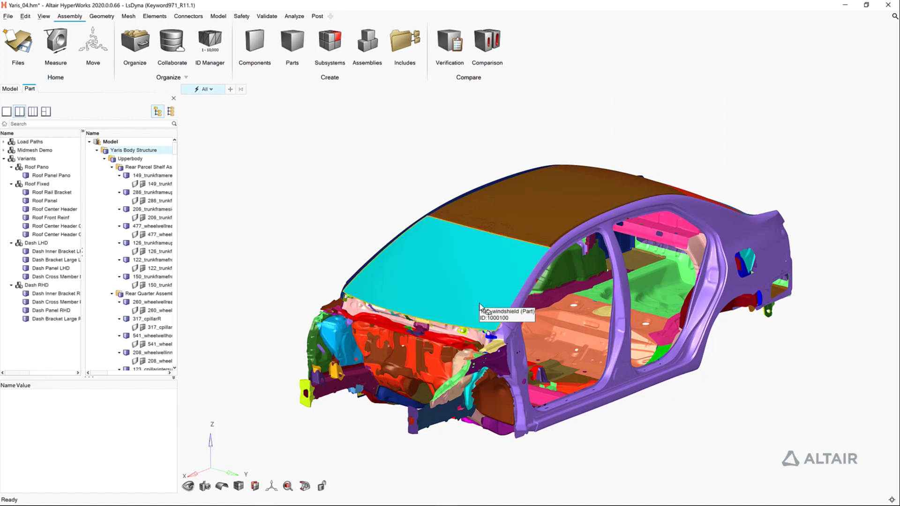
Step: Select the six parts of the Roof Fixed set and inspect their PDM variant condition
{"action": "left_click", "coordinate": [53, 192]}
{"action": "left_click", "coordinate": [58, 234], "text": "shift"}
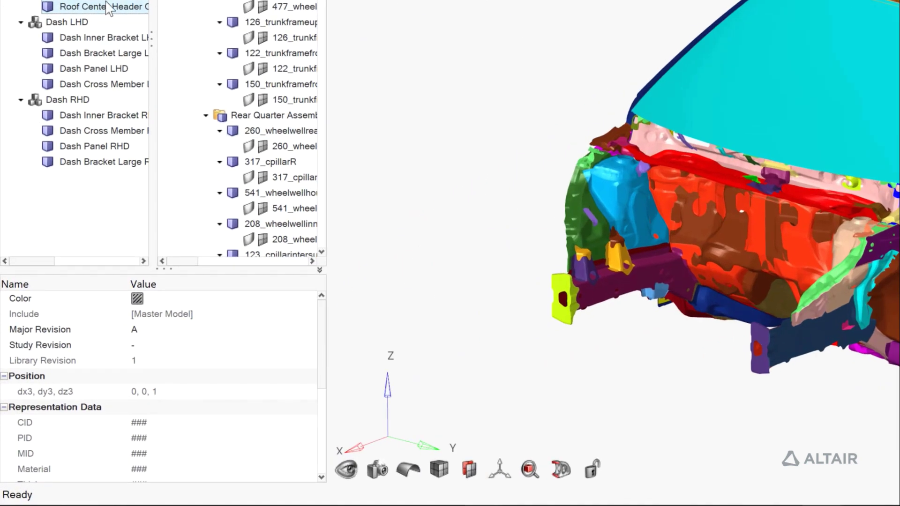
{"action": "scroll", "coordinate": [106, 2], "scroll_direction": "down", "scroll_amount": 2}
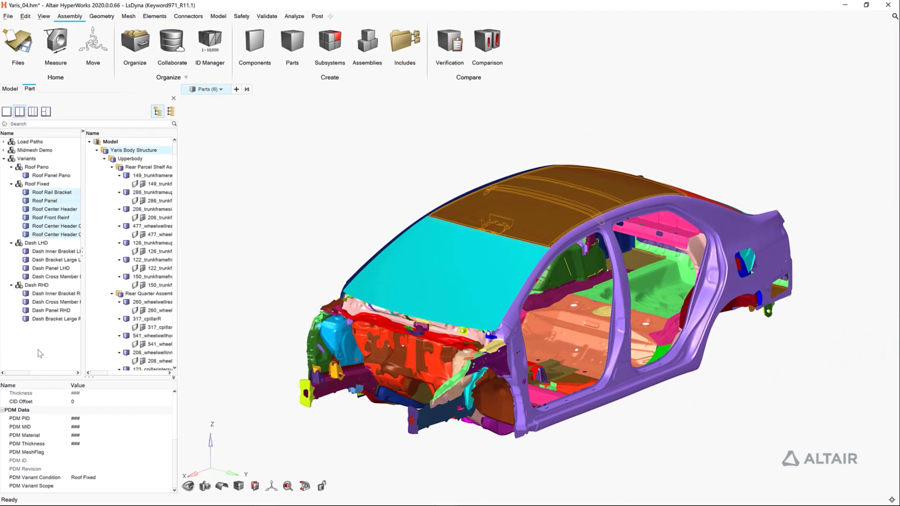
Step: Collapse all part sets in the part set tree
{"action": "left_click", "coordinate": [40, 354]}
{"action": "right_click", "coordinate": [40, 353]}
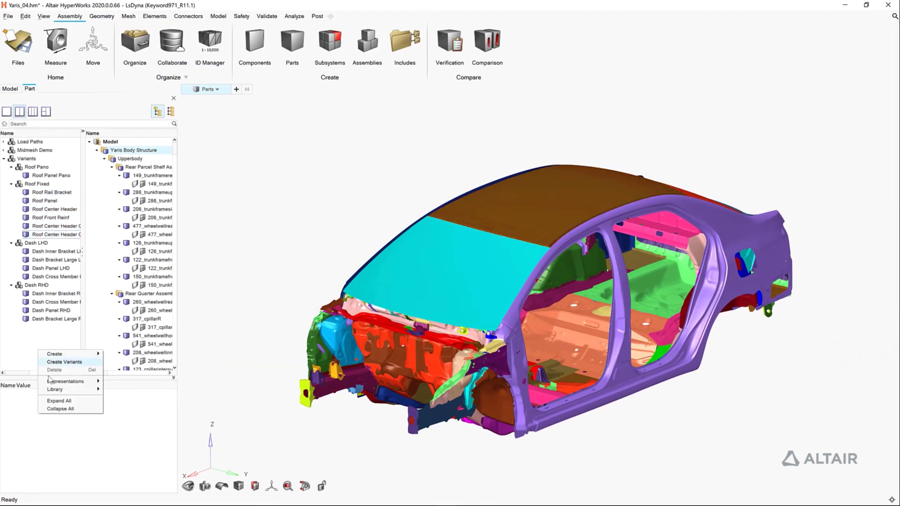
{"action": "left_click", "coordinate": [63, 410]}
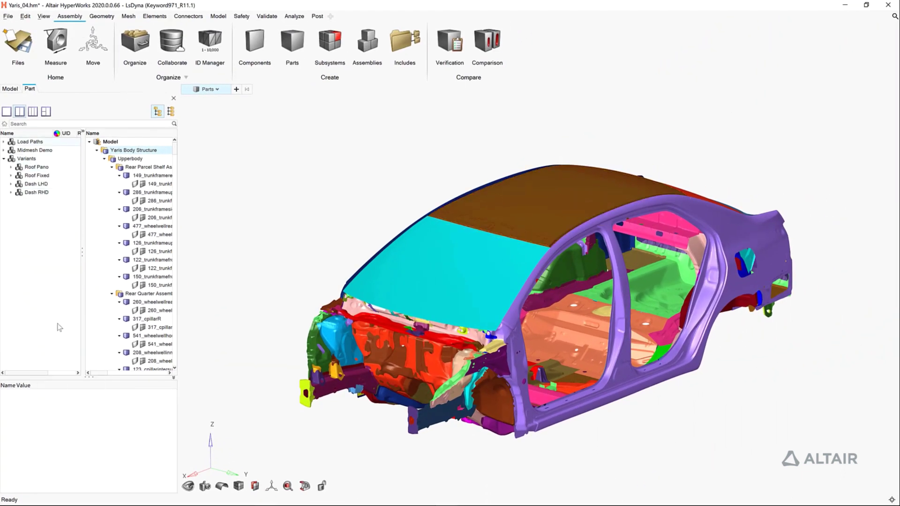
Step: Create a configuration named LHD Pano from the Dash LHD and Roof Pano part sets, and start another with Roof Pano
{"action": "left_click", "coordinate": [46, 111]}
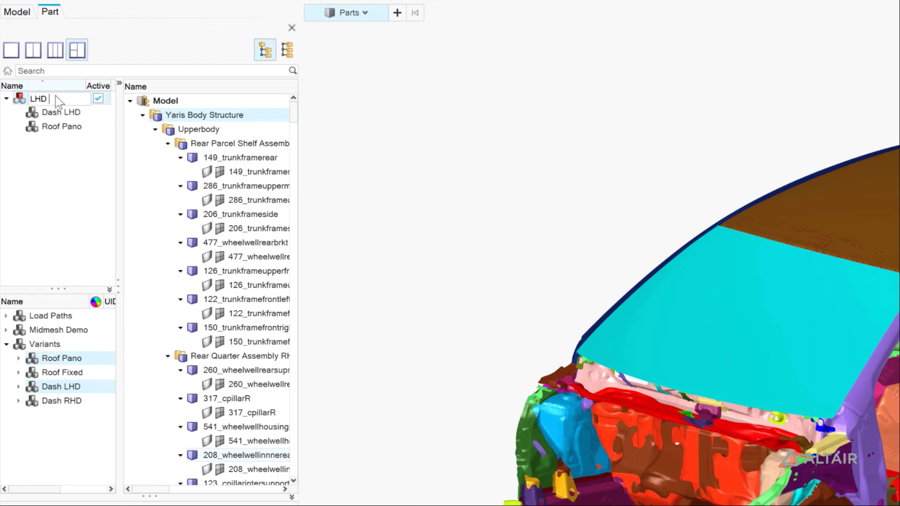
{"action": "type", "text": "LHD Pano"}
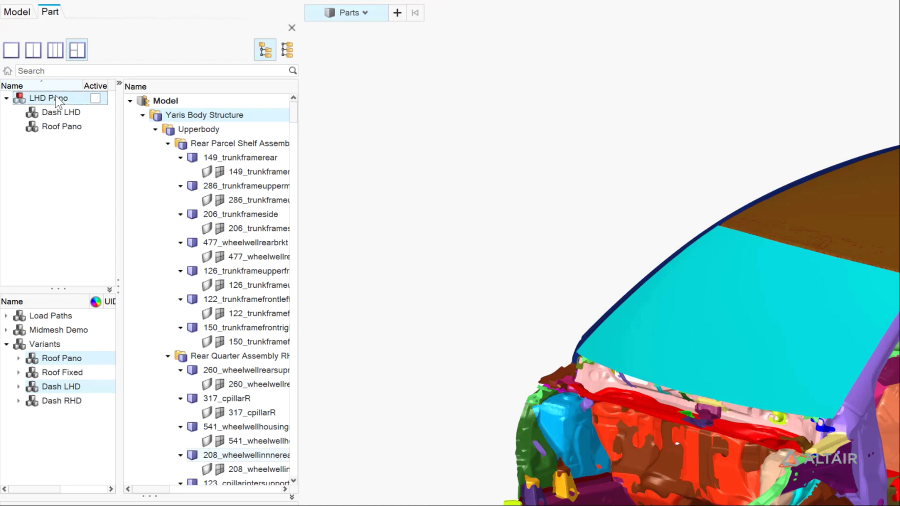
{"action": "key", "text": "Return"}
{"action": "left_click_drag", "start_coordinate": [66, 360], "coordinate": [60, 243]}
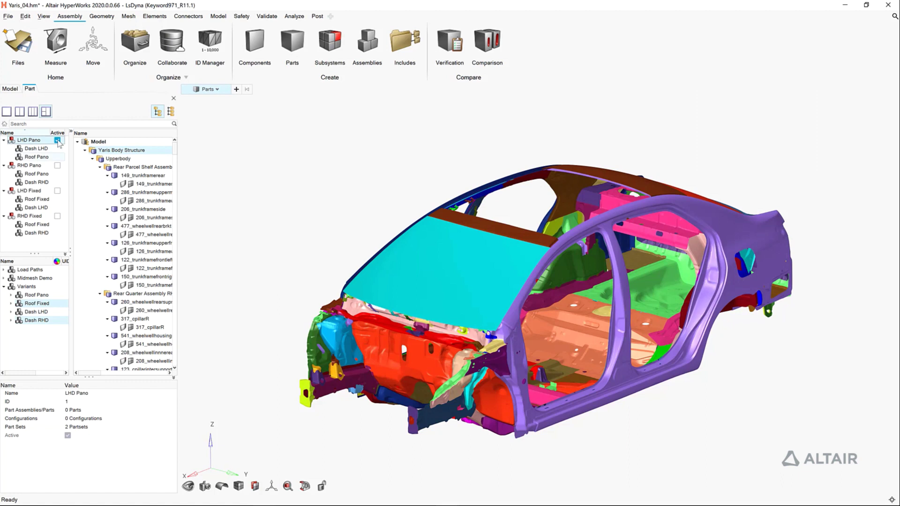
Step: Activate the RHD Pano, LHD Fixed and RHD Fixed configurations one after another and deactivate RHD Fixed
{"action": "left_click", "coordinate": [58, 166]}
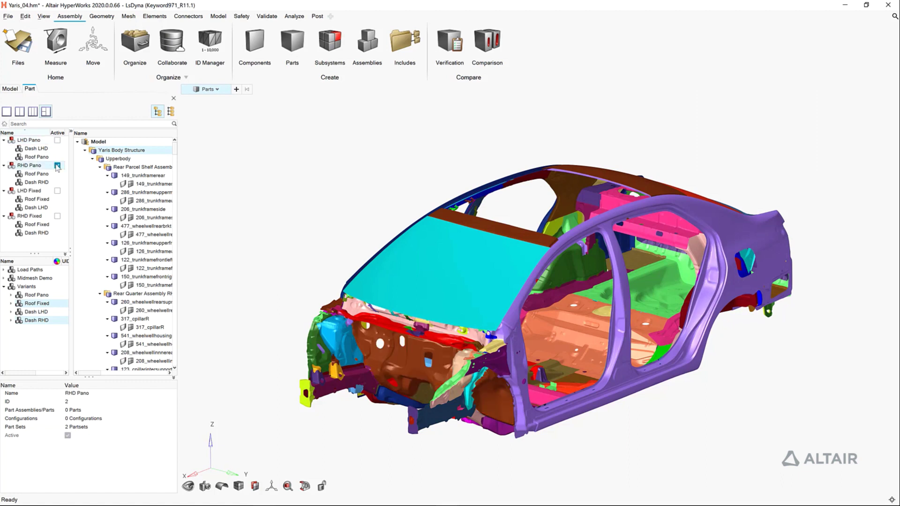
{"action": "left_click", "coordinate": [57, 191]}
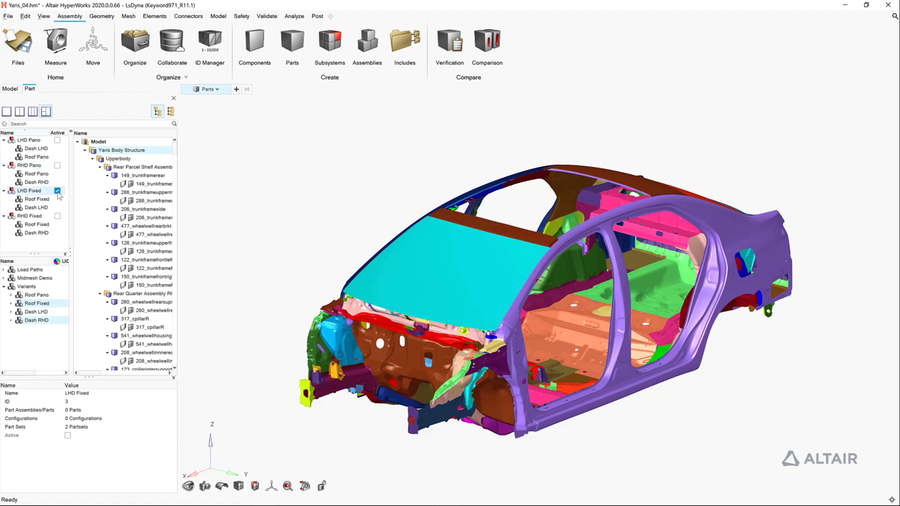
{"action": "left_click", "coordinate": [58, 217]}
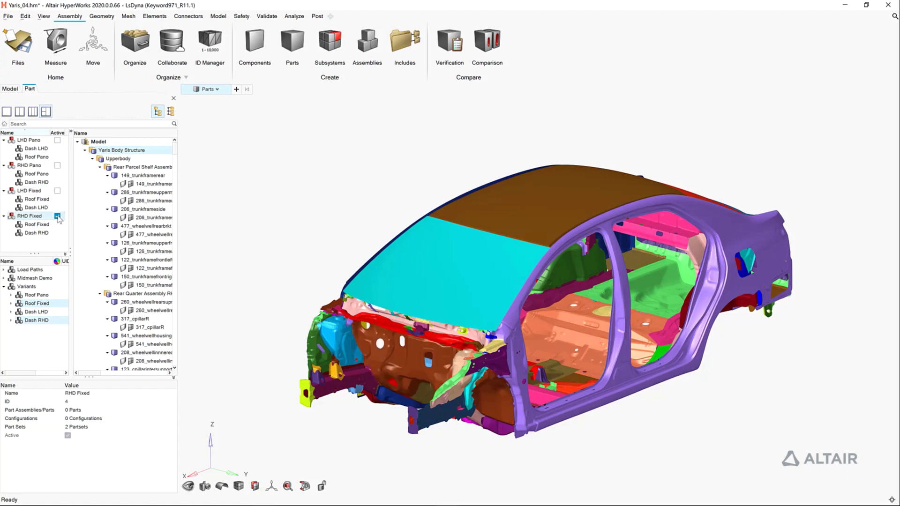
{"action": "left_click", "coordinate": [58, 216]}
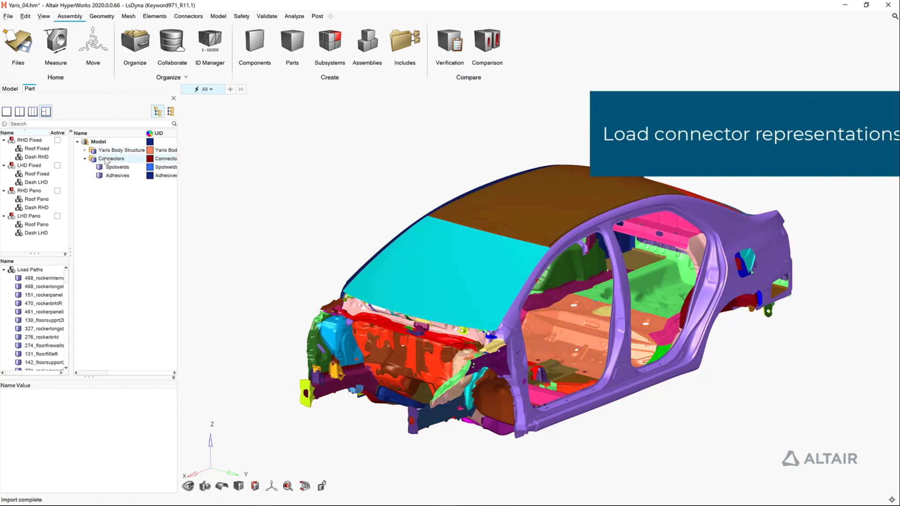
Step: Load the representations of the spotweld and adhesive parts in the Connectors assembly
{"action": "right_click", "coordinate": [106, 160]}
{"action": "mouse_move", "coordinate": [132, 208]}
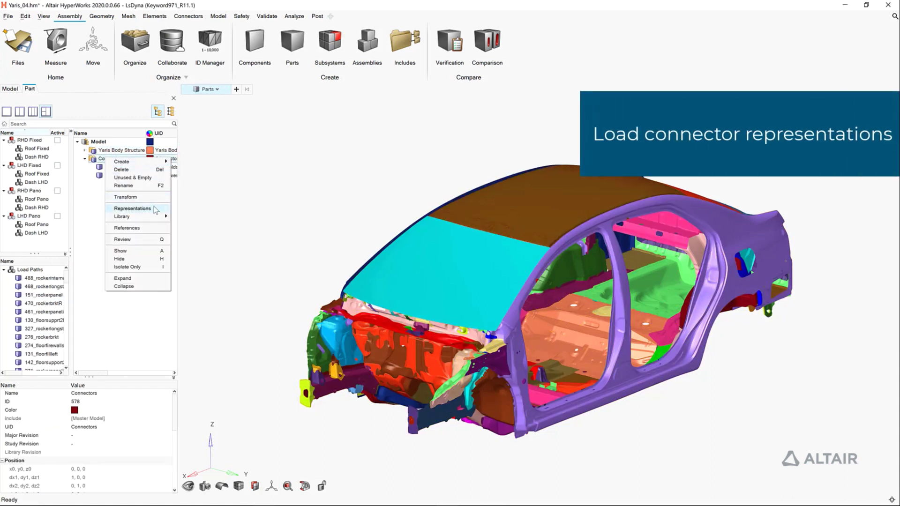
{"action": "mouse_move", "coordinate": [215, 228]}
{"action": "left_click", "coordinate": [241, 236]}
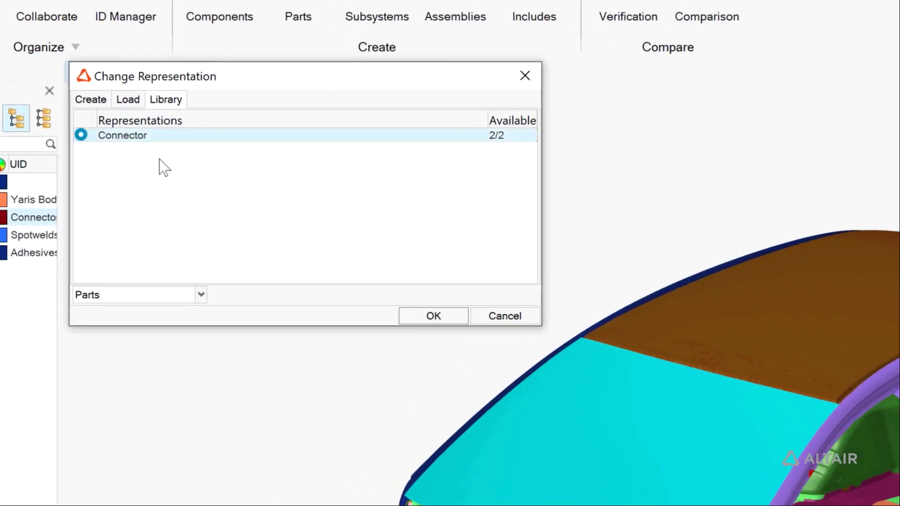
{"action": "left_click", "coordinate": [424, 316]}
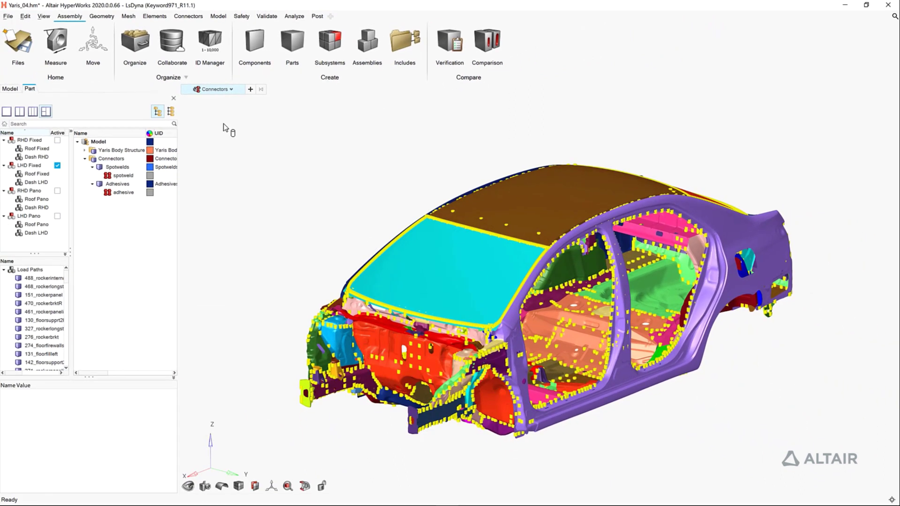
Step: Realize all spotweld and adhesive connectors and review the Connector Realizations assembly
{"action": "right_click", "coordinate": [223, 127]}
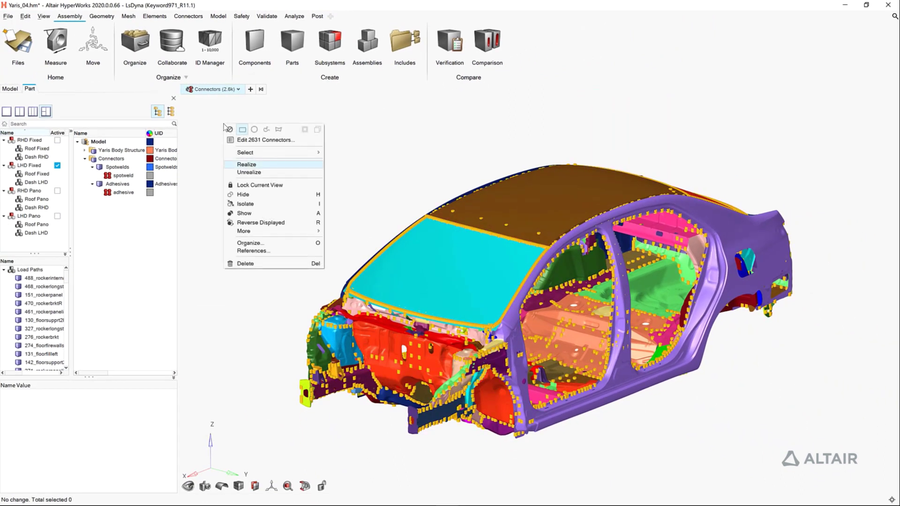
{"action": "left_click", "coordinate": [247, 165]}
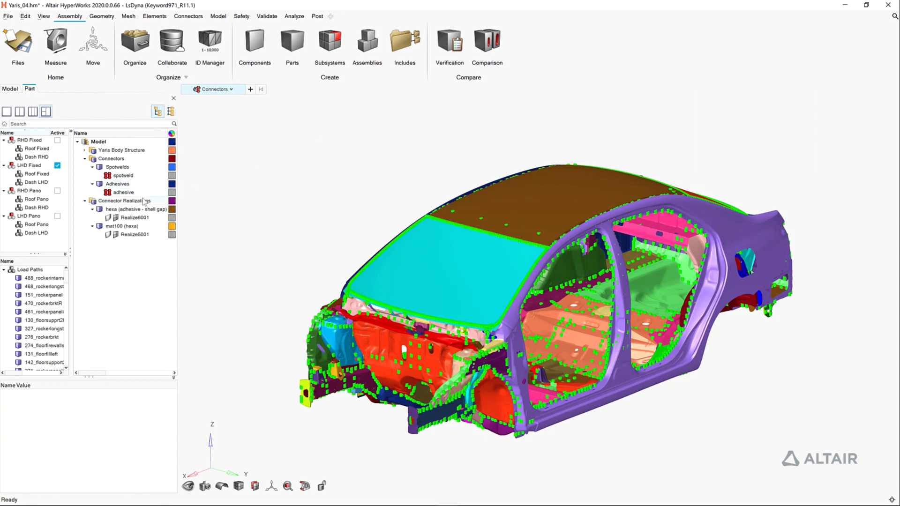
{"action": "left_click", "coordinate": [143, 201]}
{"action": "key", "text": "q"}
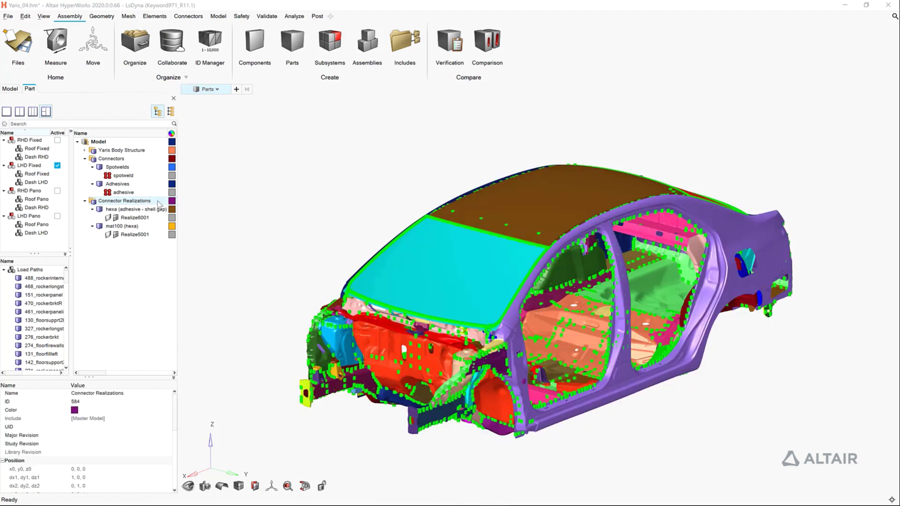
Step: Create a subsystem containing the Yaris Body Structure, Connectors and Connector Realizations assemblies
{"action": "left_click", "coordinate": [340, 52]}
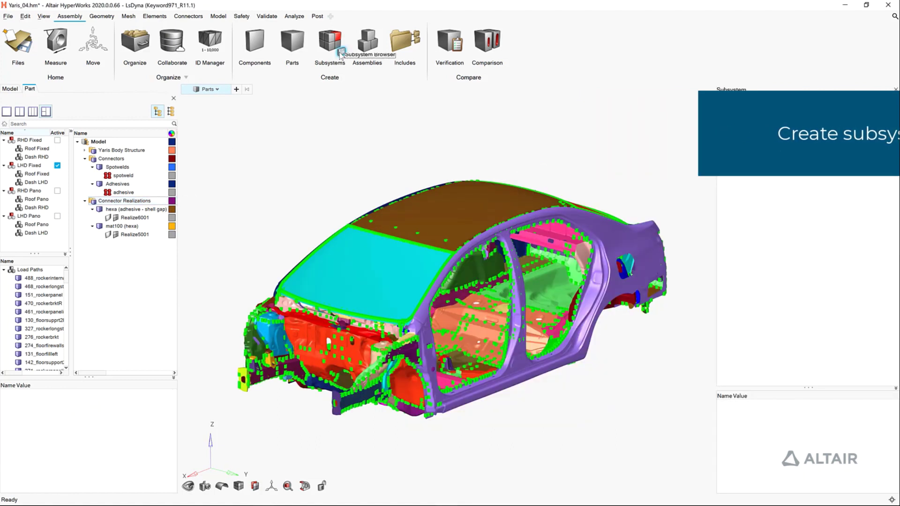
{"action": "left_click", "coordinate": [113, 151]}
{"action": "left_click", "coordinate": [110, 158], "text": "ctrl"}
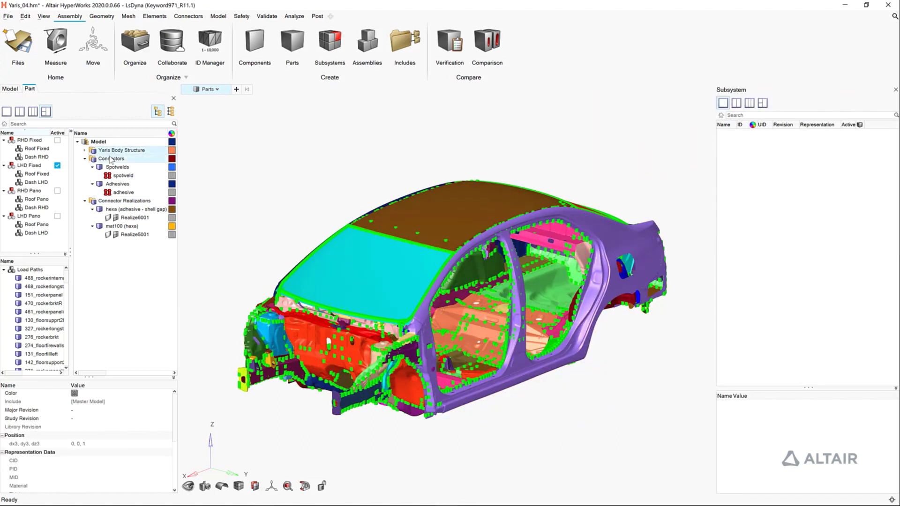
{"action": "left_click", "coordinate": [117, 200], "text": "ctrl"}
{"action": "left_click_drag", "start_coordinate": [121, 150], "coordinate": [532, 153]}
{"action": "left_click_drag", "start_coordinate": [727, 162], "coordinate": [728, 161]}
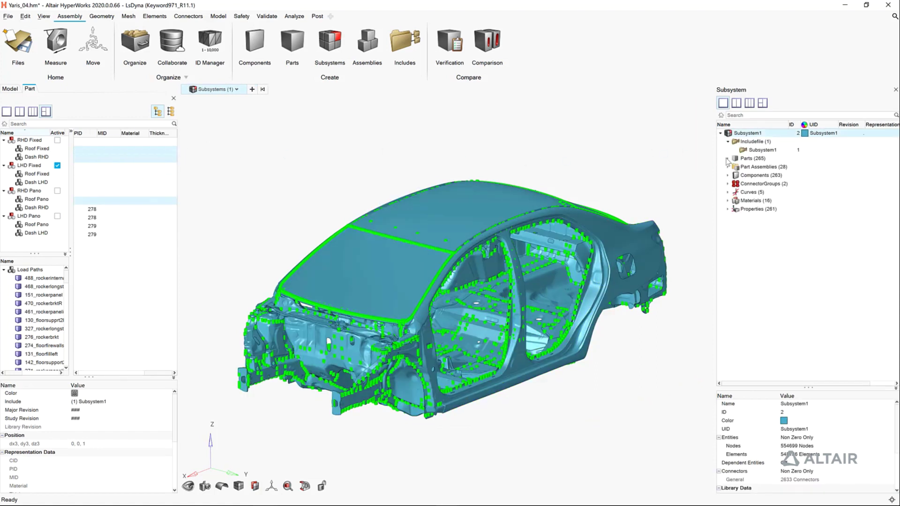
Step: Rename the new body subsystem as Yaris_BIW and set its UID to Yaris_BIW
{"action": "left_click", "coordinate": [798, 403]}
{"action": "type", "text": "Yaris_BIW"}
{"action": "key", "text": "Return"}
{"action": "left_click", "coordinate": [802, 429]}
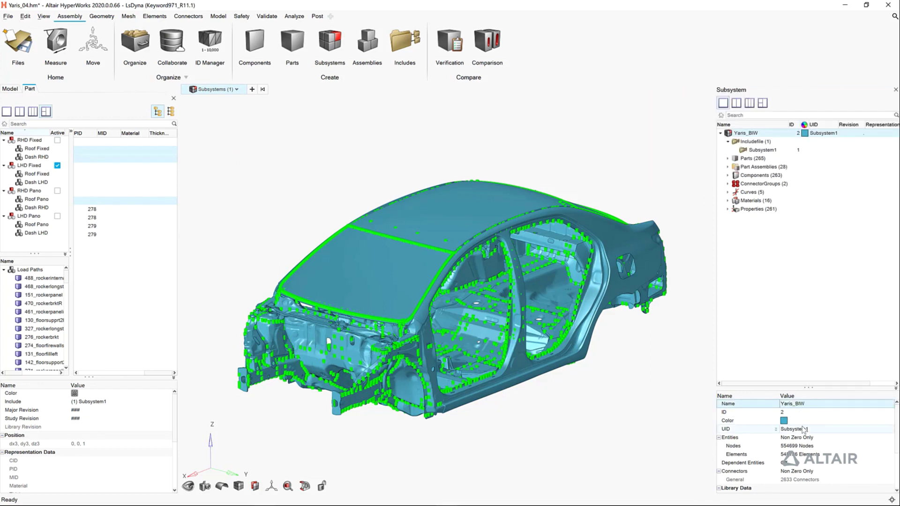
{"action": "type", "text": "Yaris_BIW"}
{"action": "key", "text": "Return"}
Step: Set the major revision of the Yaris_BIW subsystem to A
{"action": "scroll", "coordinate": [895, 438], "scroll_direction": "down", "scroll_amount": 2}
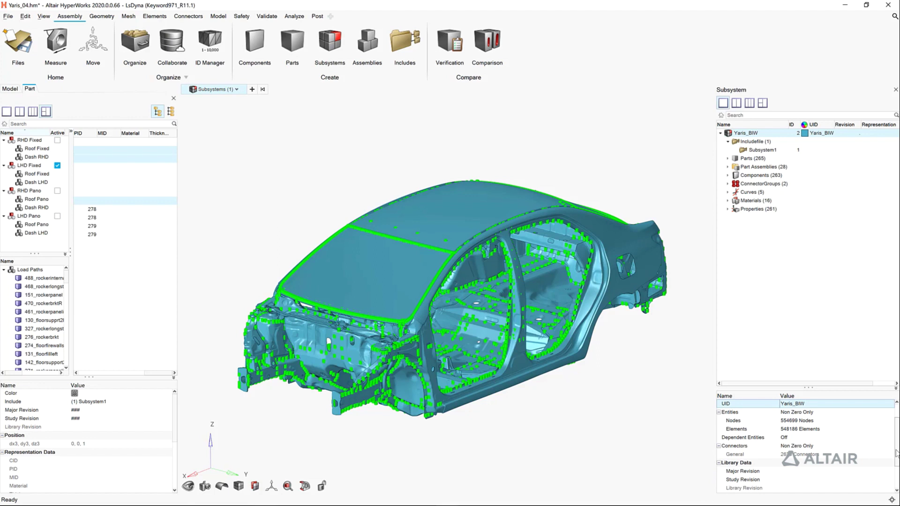
{"action": "left_click", "coordinate": [820, 446]}
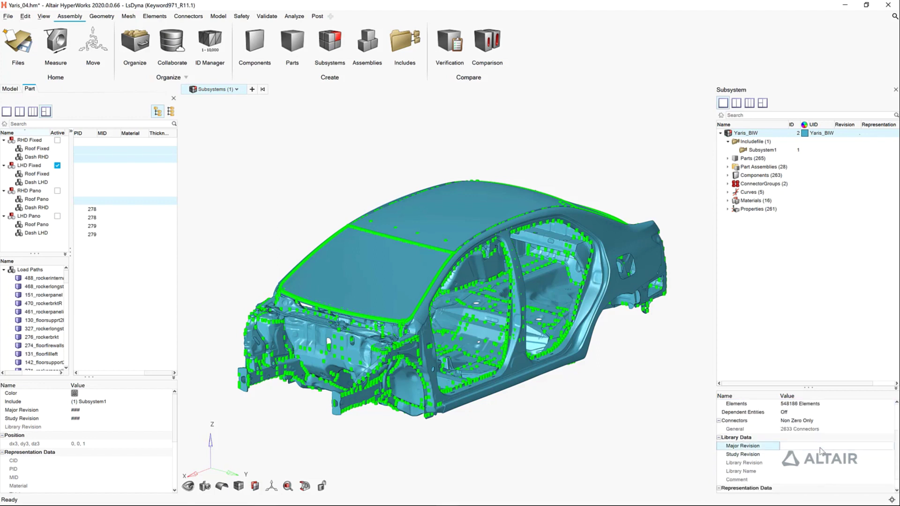
{"action": "type", "text": "A"}
{"action": "key", "text": "Return"}
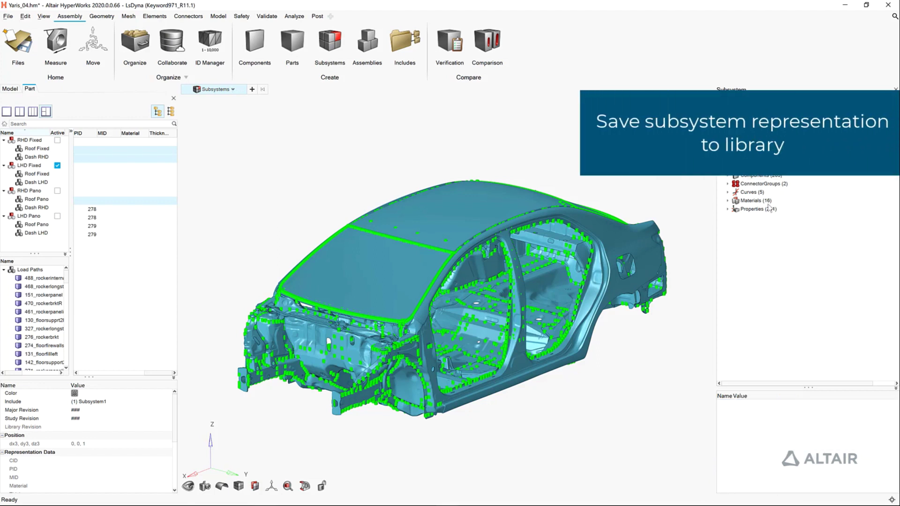
Step: Save the Yaris_BIW subsystem to the library as a representation named Crash
{"action": "right_click", "coordinate": [750, 133]}
{"action": "mouse_move", "coordinate": [799, 169]}
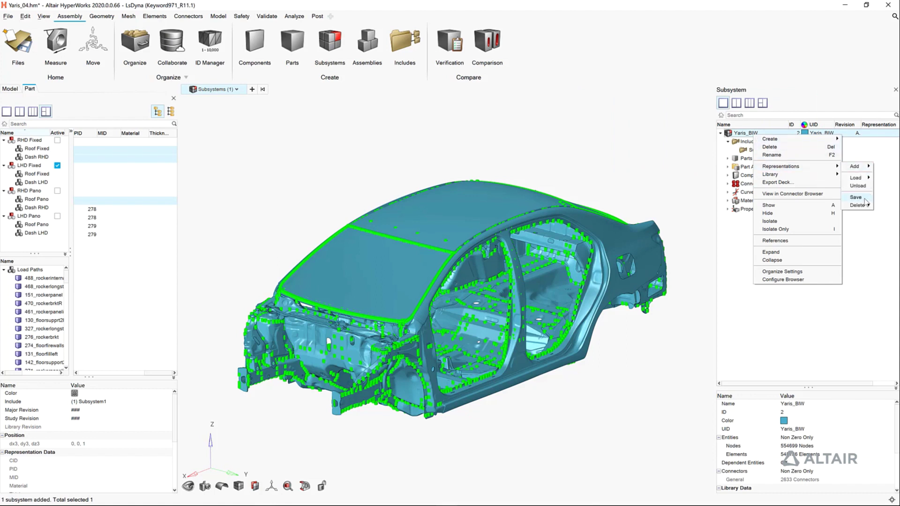
{"action": "left_click", "coordinate": [861, 198]}
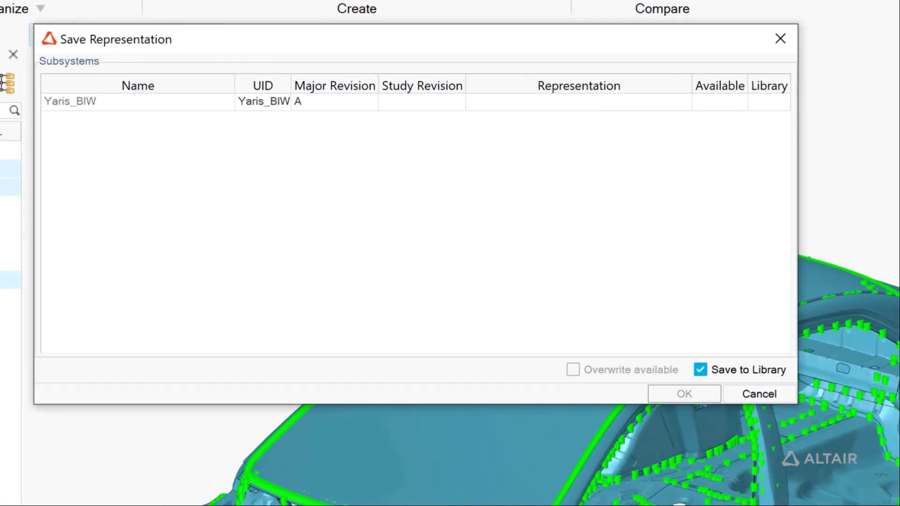
{"action": "left_click", "coordinate": [612, 99]}
{"action": "type", "text": "Crash"}
{"action": "key", "text": "Return"}
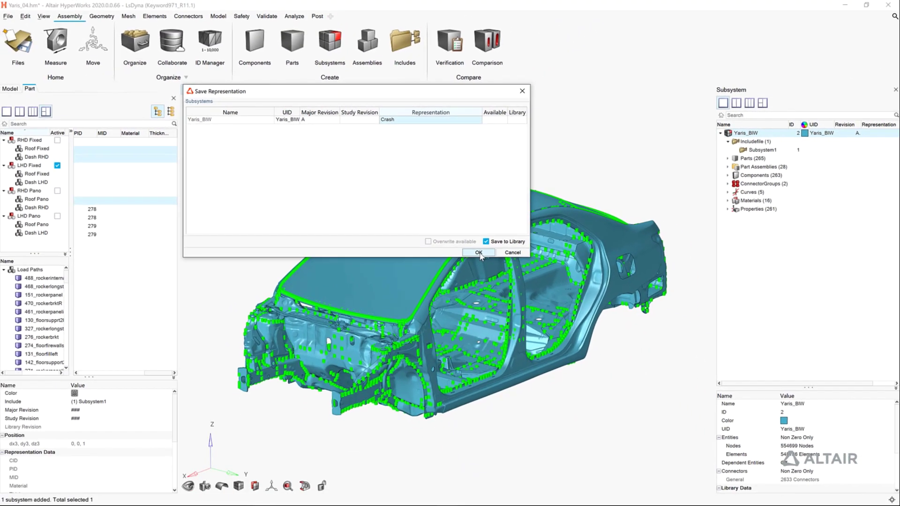
{"action": "left_click", "coordinate": [479, 253]}
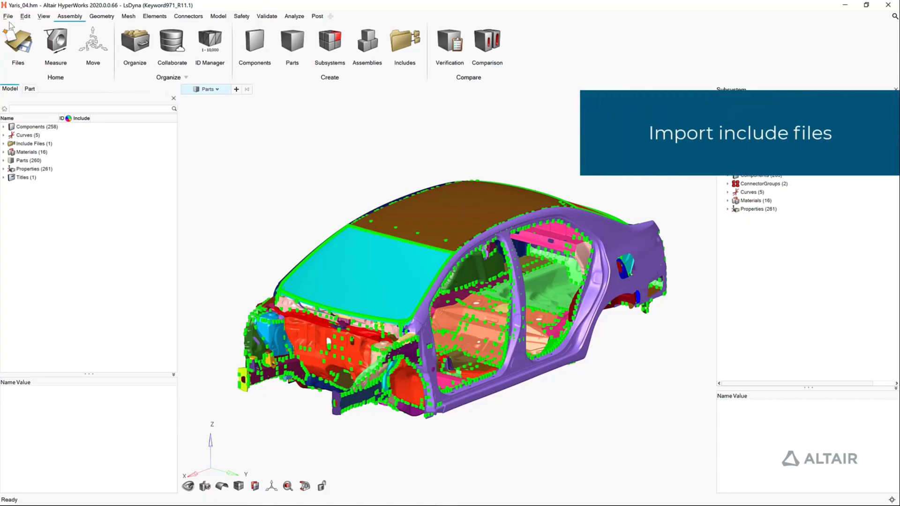
Step: Import the HyperMesh model Yaris_Subsystems.hm from the Includes folder with the default import options
{"action": "left_click", "coordinate": [11, 16]}
{"action": "mouse_move", "coordinate": [48, 106]}
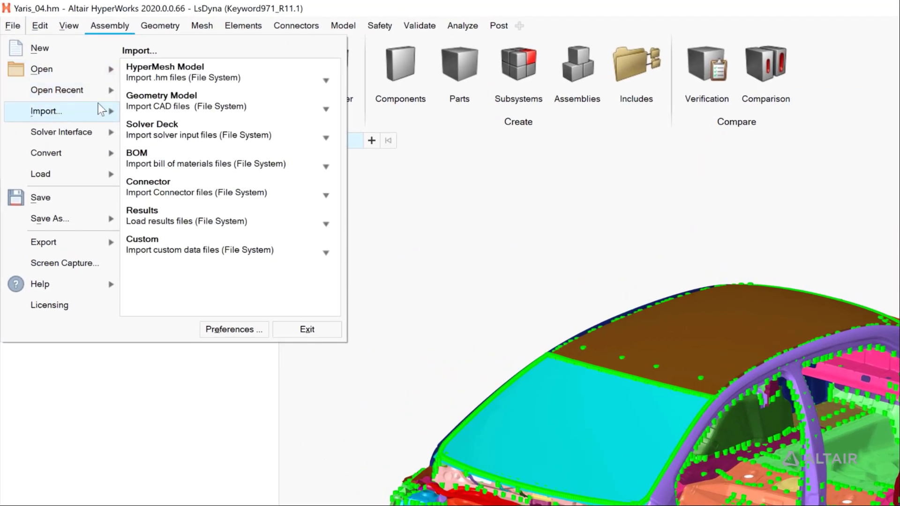
{"action": "left_click", "coordinate": [164, 81]}
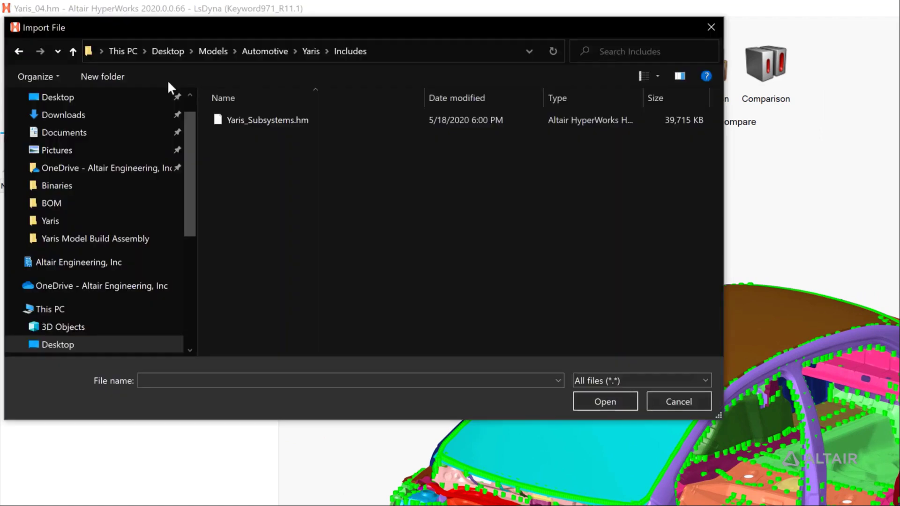
{"action": "double_click", "coordinate": [264, 115]}
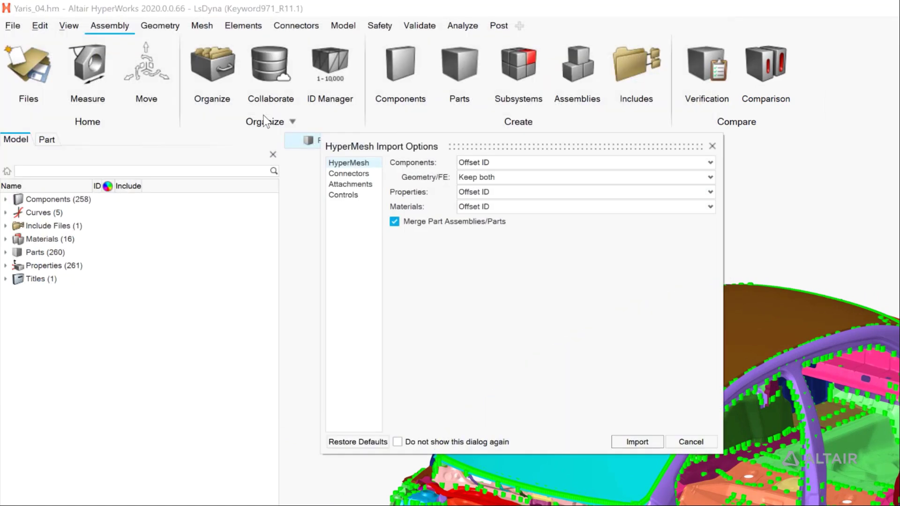
{"action": "left_click", "coordinate": [627, 438]}
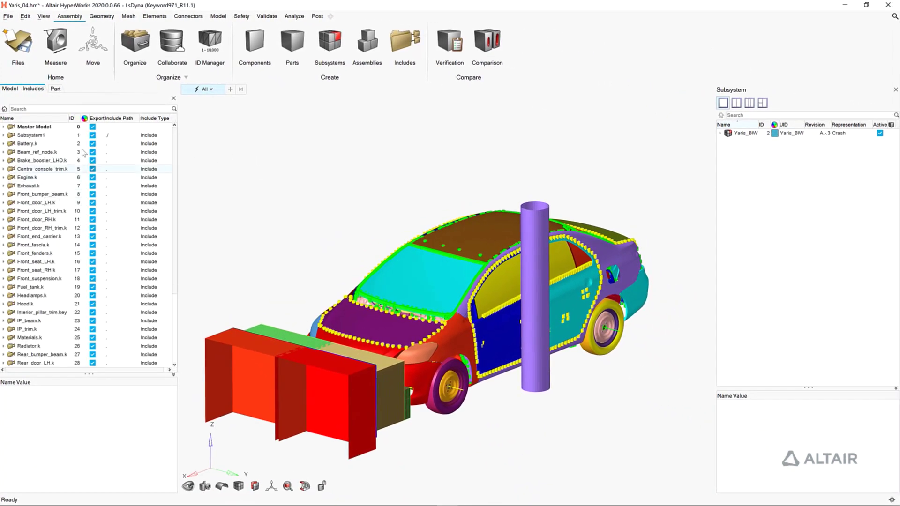
Step: Create multiple separate subsystems from all imported include files, from Battery.k through ODB_LH.key
{"action": "scroll", "coordinate": [46, 151], "scroll_direction": "down", "scroll_amount": 1}
{"action": "scroll", "coordinate": [44, 147], "scroll_direction": "down", "scroll_amount": 2}
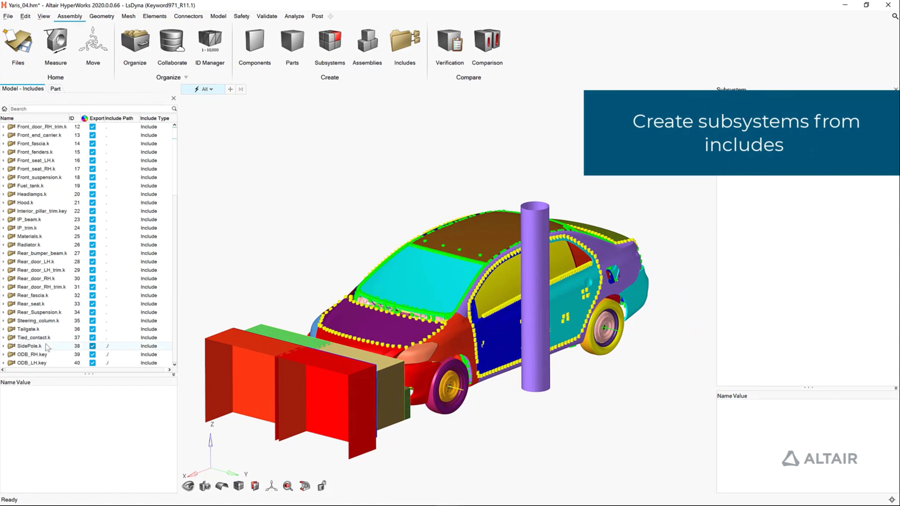
{"action": "left_click", "coordinate": [45, 361], "text": "shift"}
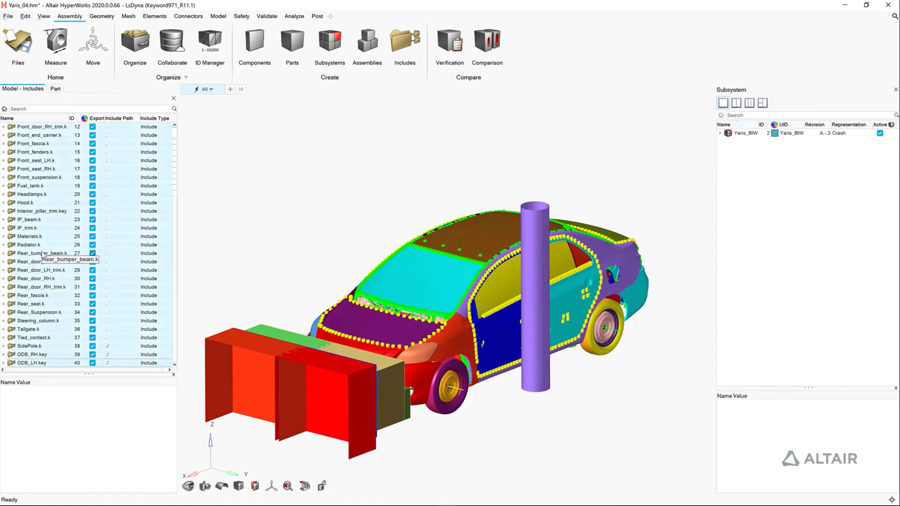
{"action": "left_click_drag", "start_coordinate": [42, 254], "coordinate": [764, 233]}
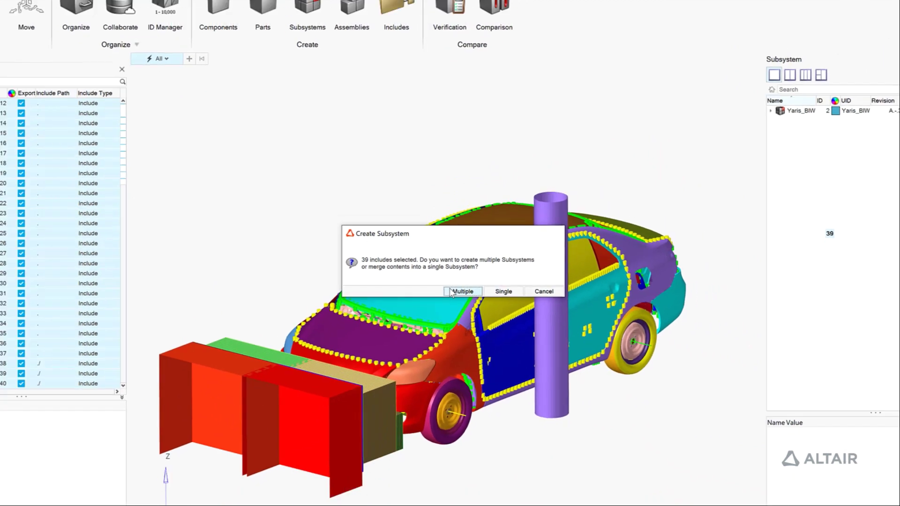
{"action": "left_click", "coordinate": [461, 291]}
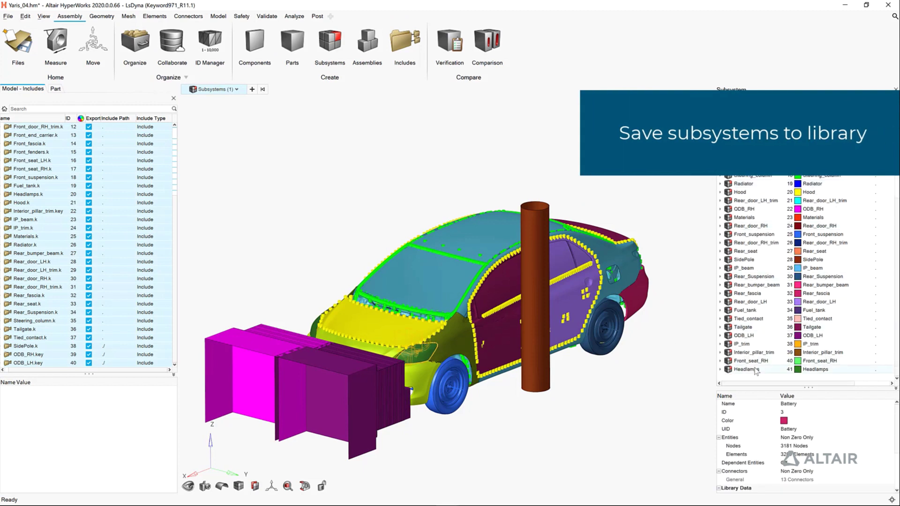
Step: Set the major revision to A for all subsystems created from the includes, Battery through Headlamps
{"action": "left_click", "coordinate": [752, 369], "text": "shift"}
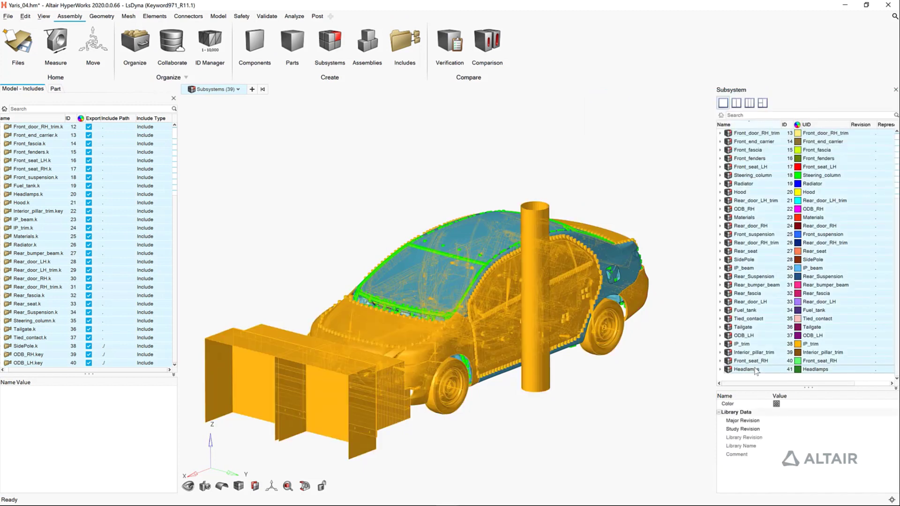
{"action": "left_click", "coordinate": [784, 421]}
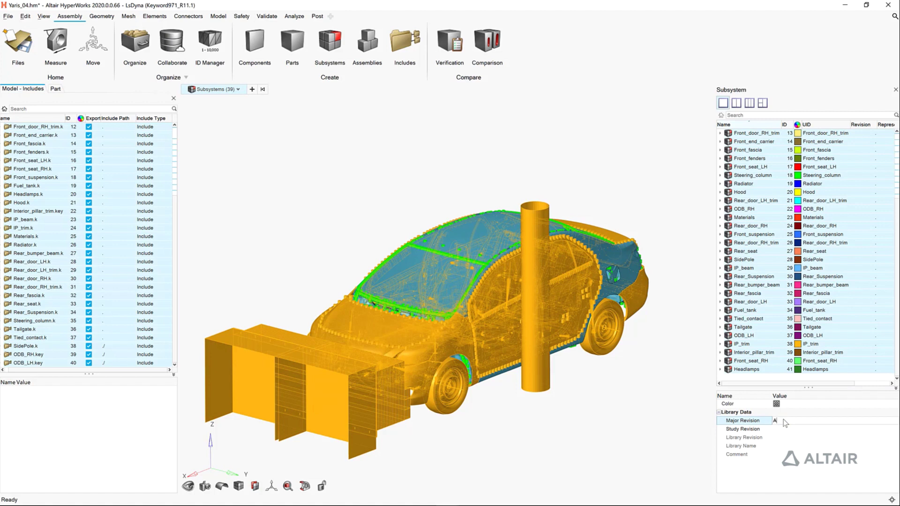
{"action": "key", "text": "Return"}
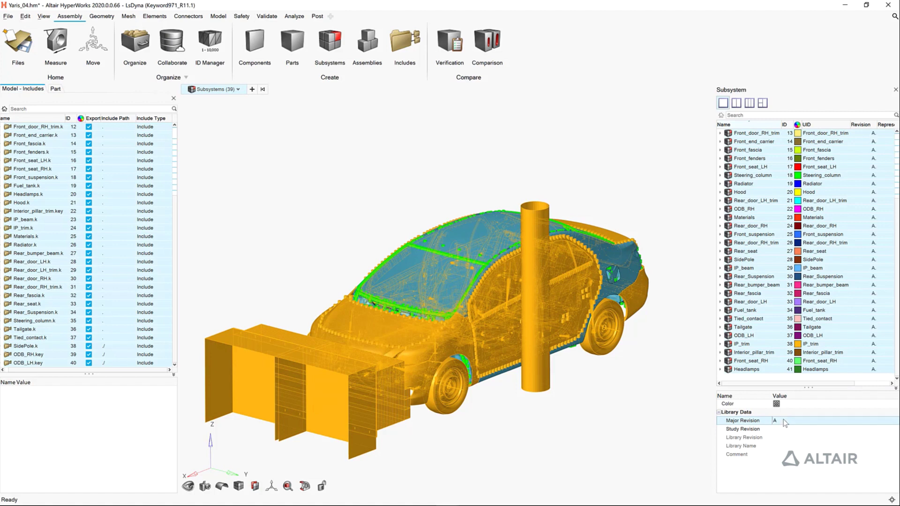
Step: Save the selected subsystems to the library with the representation set to Crash for every entry
{"action": "right_click", "coordinate": [767, 373]}
{"action": "mouse_move", "coordinate": [805, 388]}
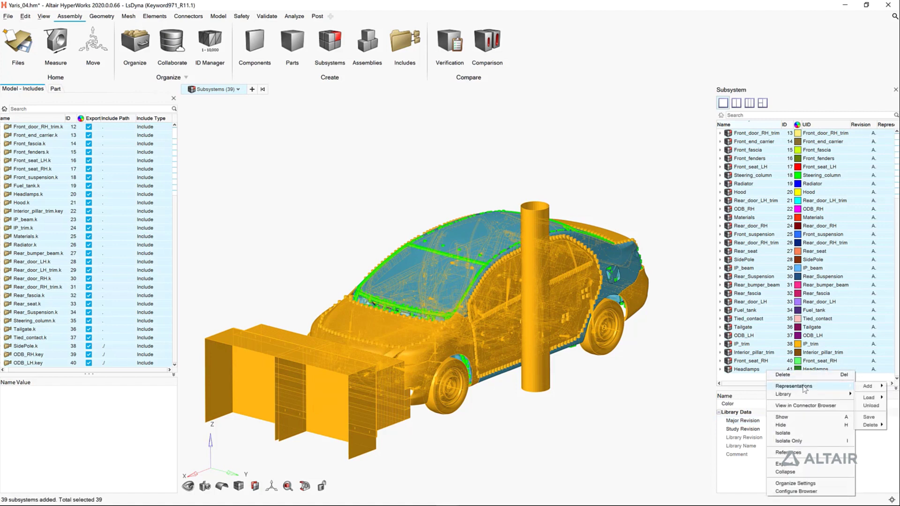
{"action": "left_click", "coordinate": [874, 417]}
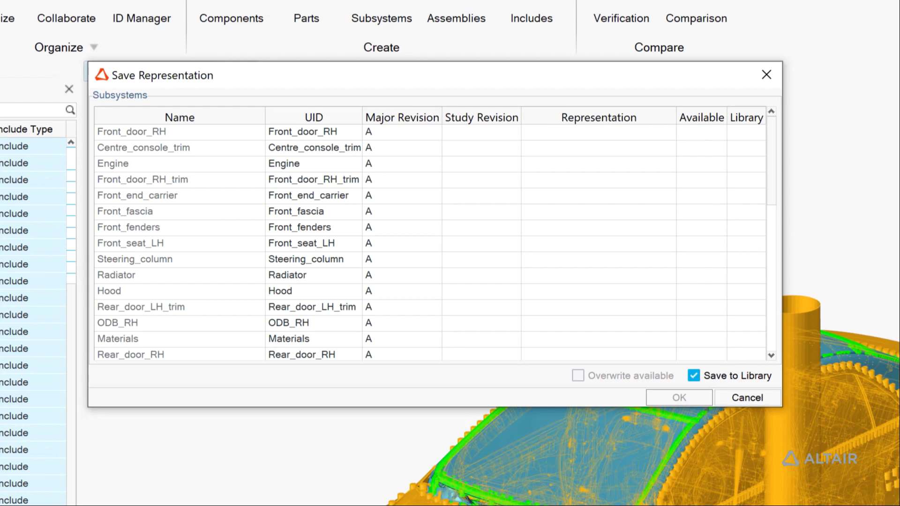
{"action": "left_click", "coordinate": [588, 123]}
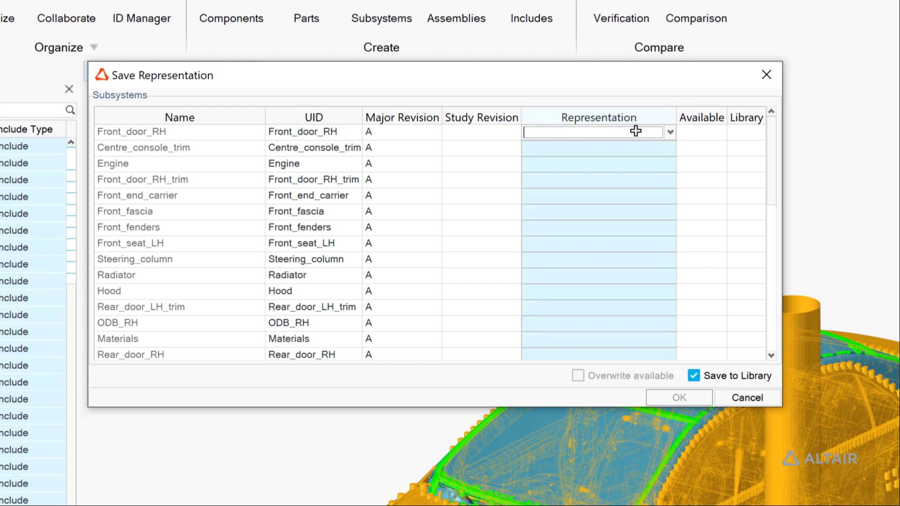
{"action": "left_click", "coordinate": [670, 132]}
{"action": "left_click", "coordinate": [657, 145]}
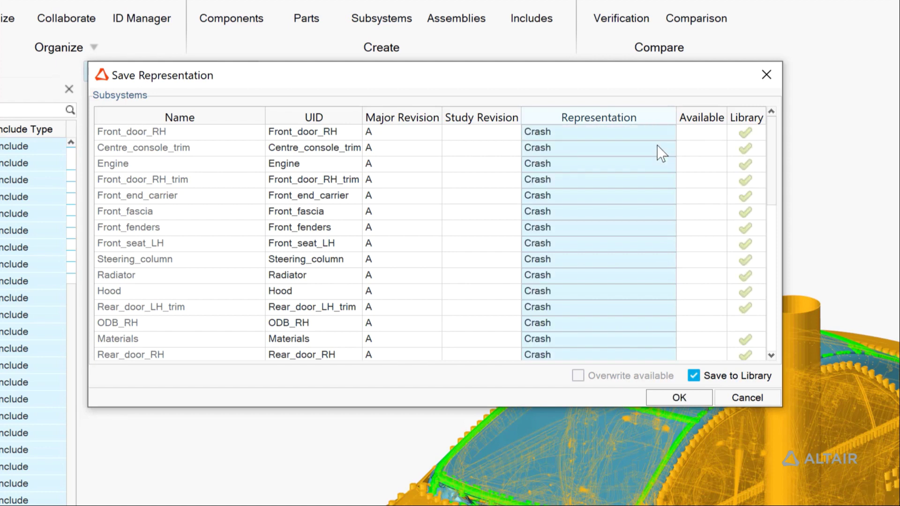
{"action": "left_click", "coordinate": [681, 398]}
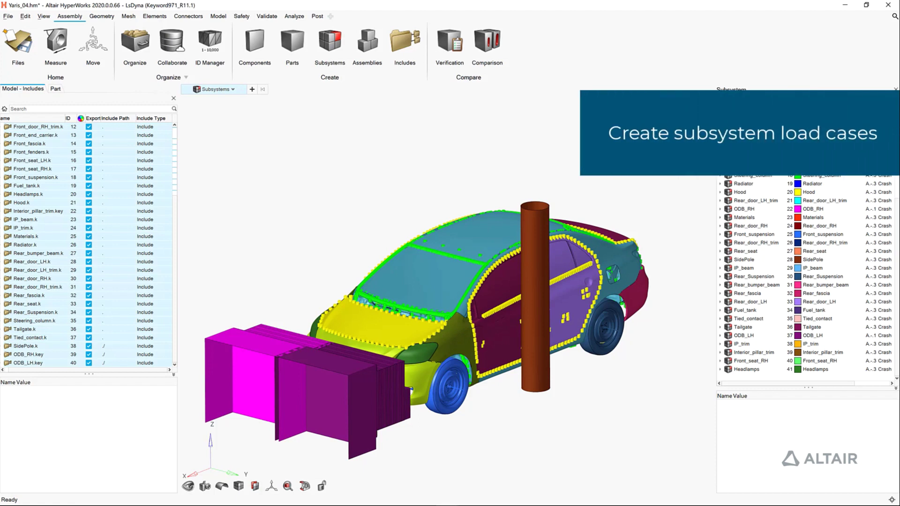
Step: Show the subsystem sets and configurations view, create a set from the ODB_RH subsystem and name it ODB_RH
{"action": "left_click", "coordinate": [763, 103]}
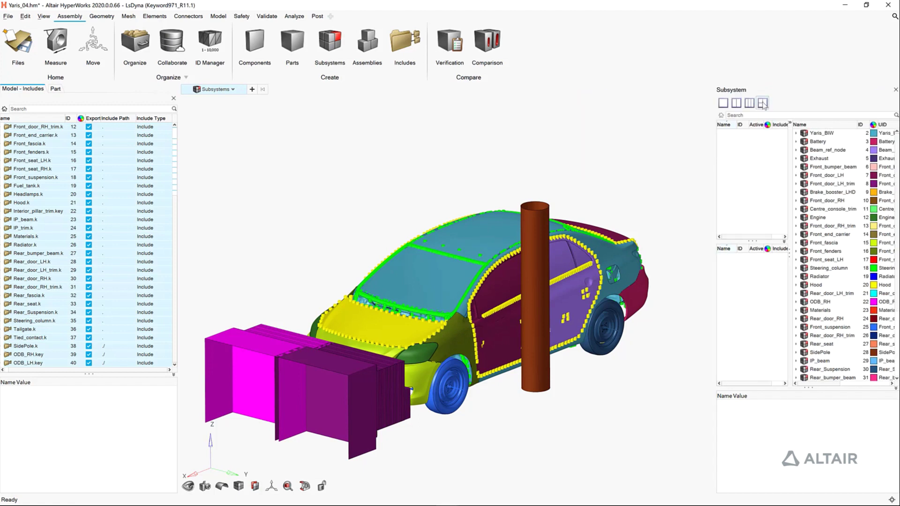
{"action": "left_click_drag", "start_coordinate": [821, 305], "coordinate": [760, 298]}
{"action": "left_click", "coordinate": [752, 258]}
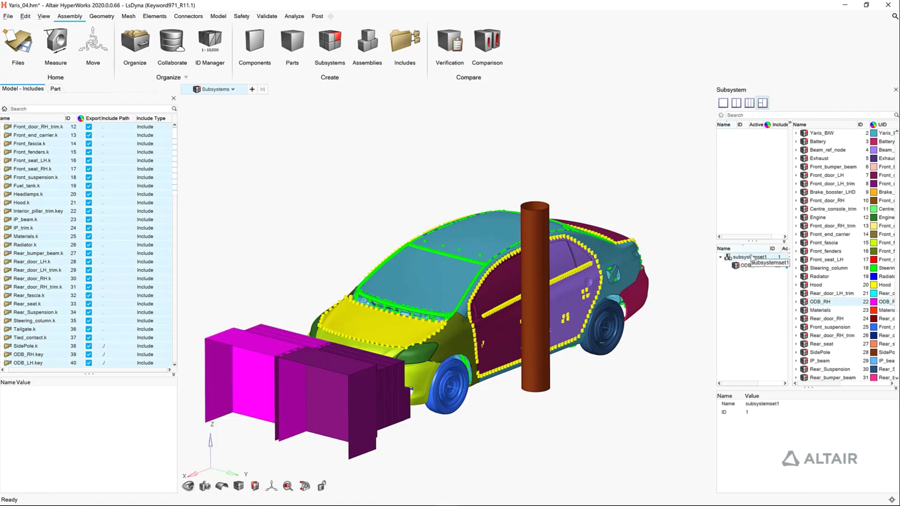
{"action": "left_click", "coordinate": [751, 257]}
{"action": "type", "text": "ODB_RH"}
{"action": "key", "text": "Return"}
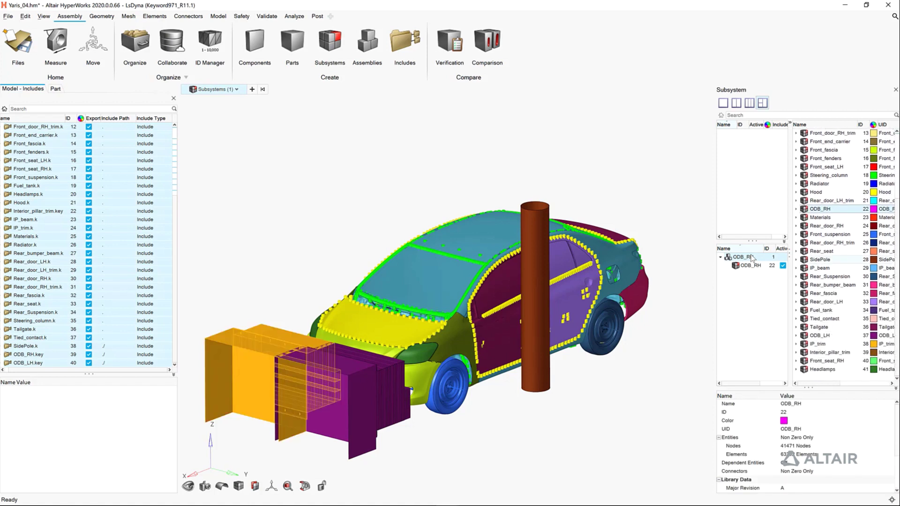
Step: Create a subsystem set from the ODB_LH subsystem and name it ODB_LH
{"action": "left_click_drag", "start_coordinate": [826, 337], "coordinate": [760, 304]}
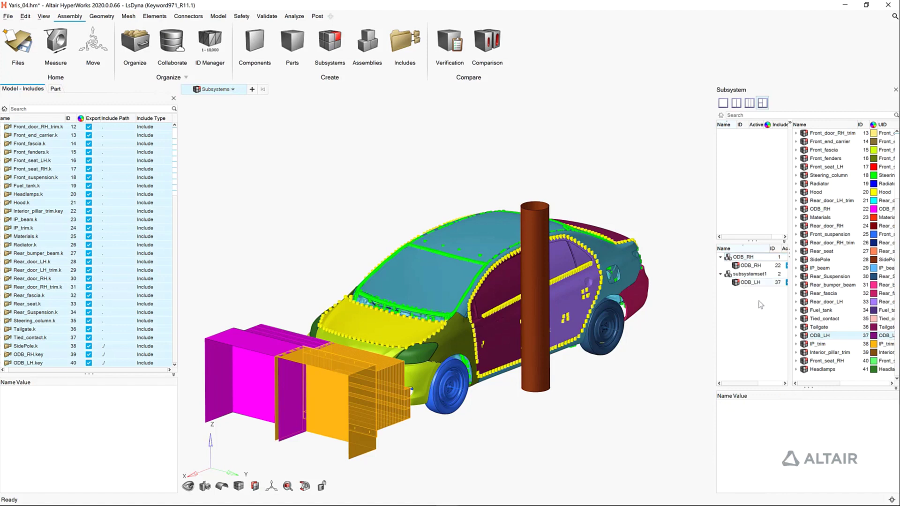
{"action": "left_click", "coordinate": [755, 275]}
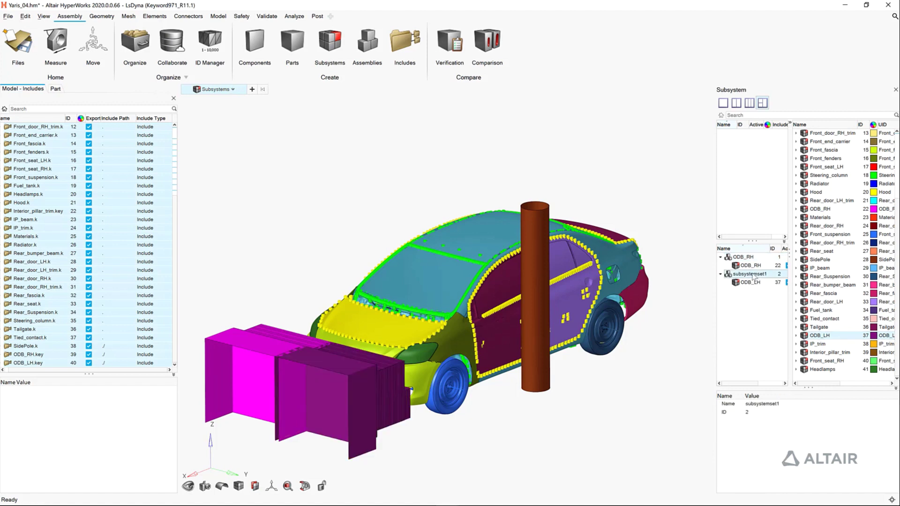
{"action": "left_click", "coordinate": [751, 274]}
{"action": "type", "text": "ODB_LH"}
{"action": "key", "text": "Return"}
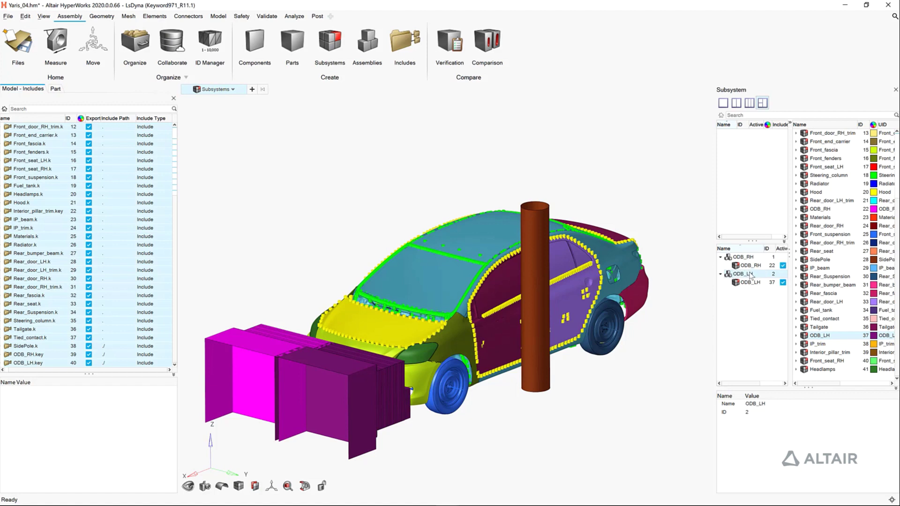
Step: Create a subsystem set from the SidePole subsystem and name it Side
{"action": "left_click", "coordinate": [814, 259]}
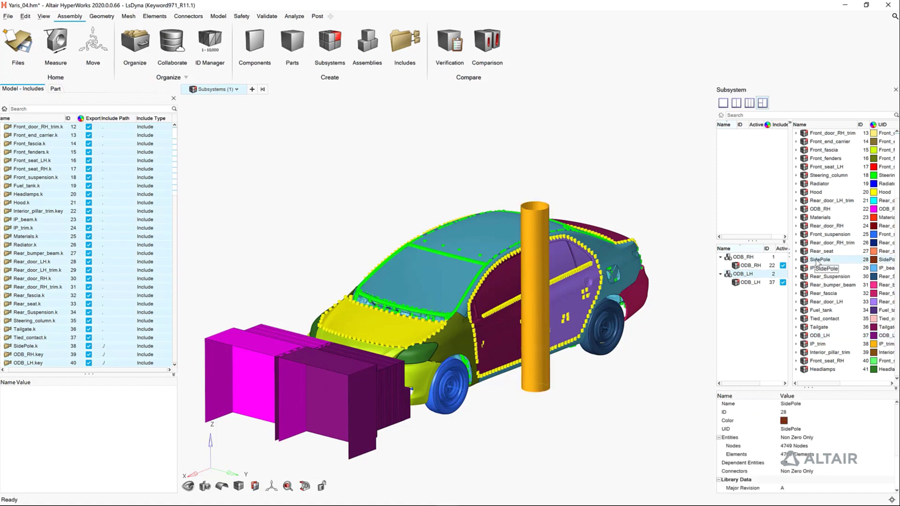
{"action": "left_click_drag", "start_coordinate": [814, 259], "coordinate": [752, 293]}
{"action": "double_click", "coordinate": [749, 290]}
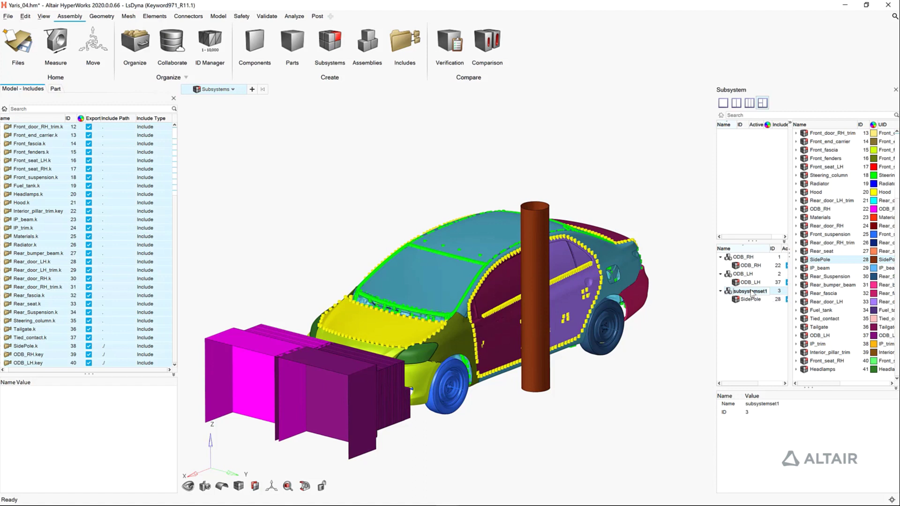
{"action": "type", "text": "Side"}
{"action": "key", "text": "Return"}
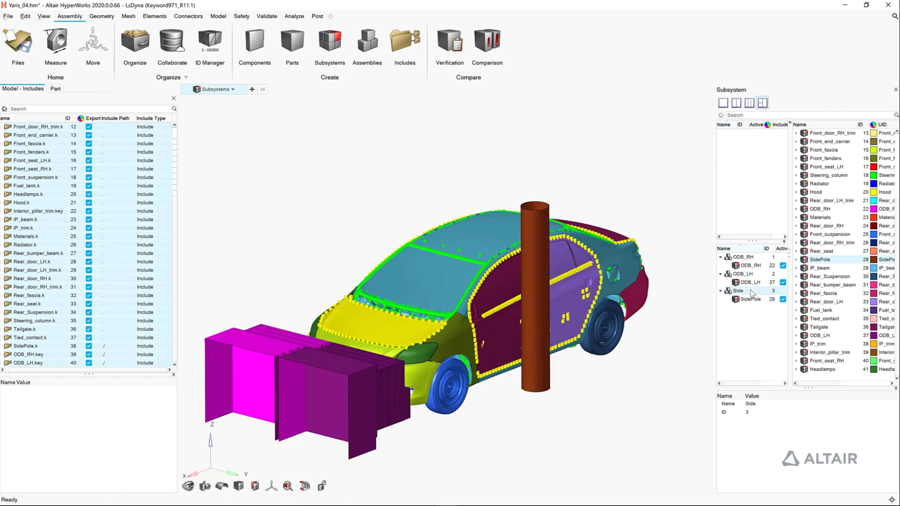
Step: Create three subsystem configurations, one each from the ODB_RH, ODB_LH and Side subsystem sets
{"action": "left_click", "coordinate": [747, 257]}
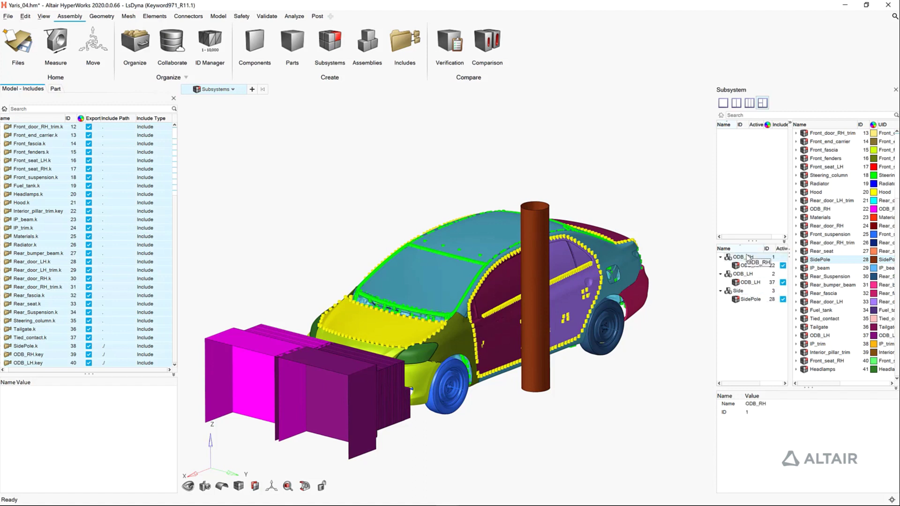
{"action": "left_click_drag", "start_coordinate": [739, 257], "coordinate": [734, 198]}
{"action": "left_click", "coordinate": [742, 275]}
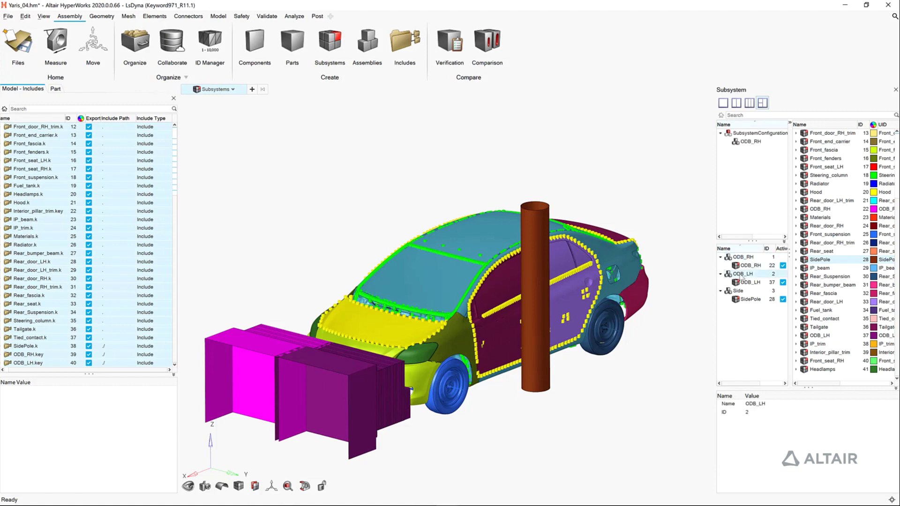
{"action": "left_click_drag", "start_coordinate": [742, 281], "coordinate": [740, 198]}
{"action": "left_click_drag", "start_coordinate": [739, 291], "coordinate": [747, 215]}
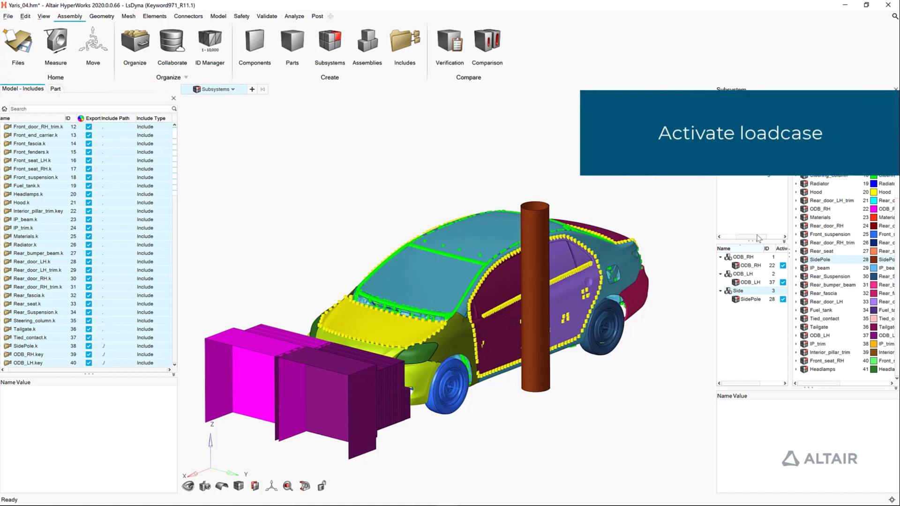
Step: Activate the subsystem configuration that contains ODB_LH and recall the saved view named Attachments
{"action": "left_click", "coordinate": [777, 150]}
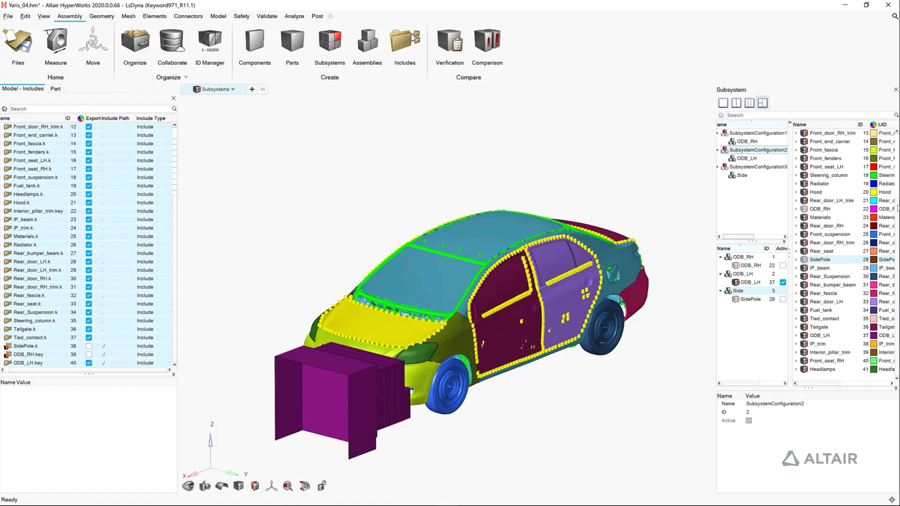
{"action": "left_click_drag", "start_coordinate": [896, 209], "coordinate": [897, 140]}
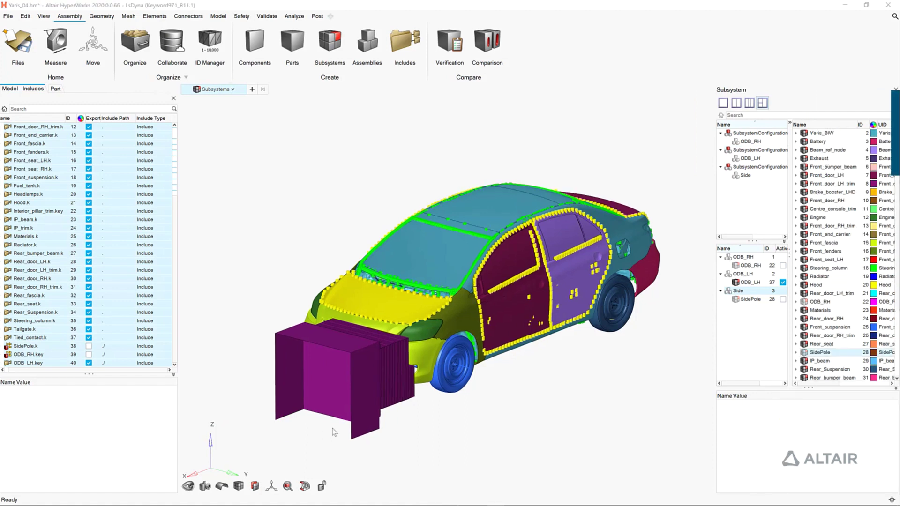
{"action": "left_click", "coordinate": [205, 486]}
{"action": "left_click", "coordinate": [215, 468]}
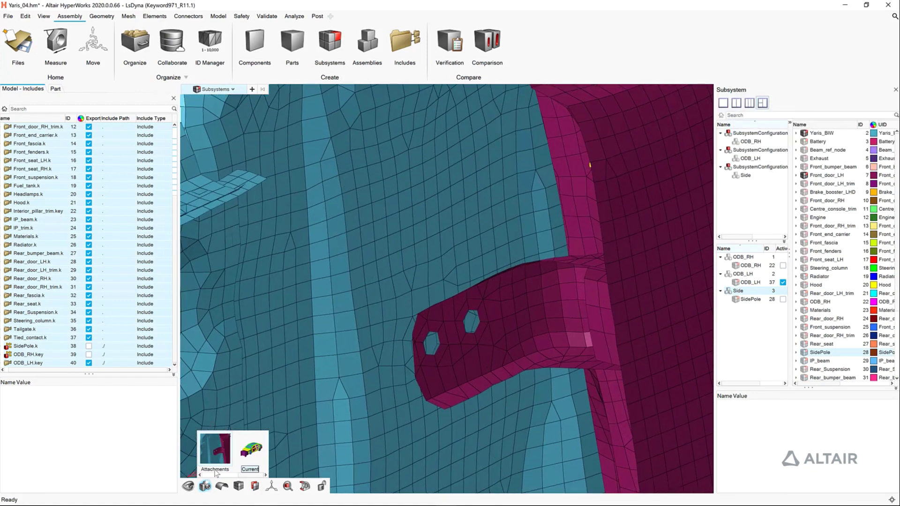
Step: Create an attachment control named Rigid Patch and set its controller to RigidPatch
{"action": "left_click", "coordinate": [188, 16]}
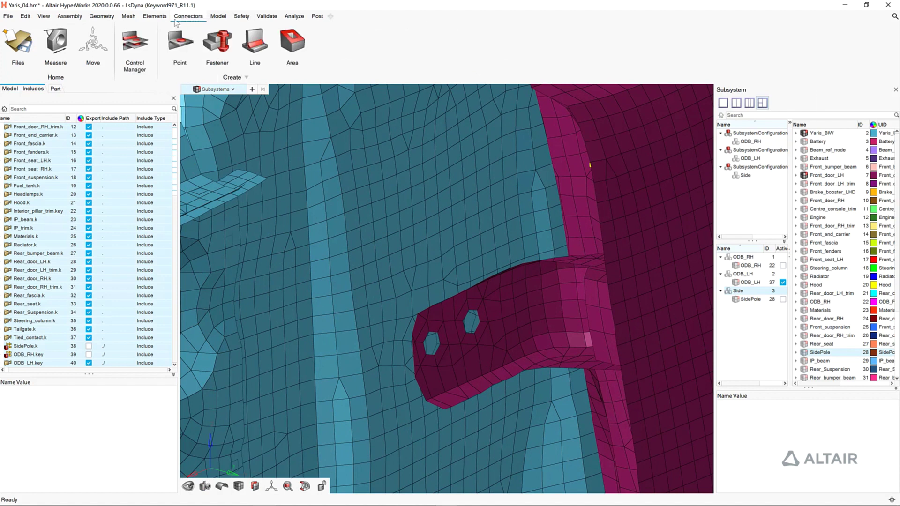
{"action": "left_click", "coordinate": [135, 41]}
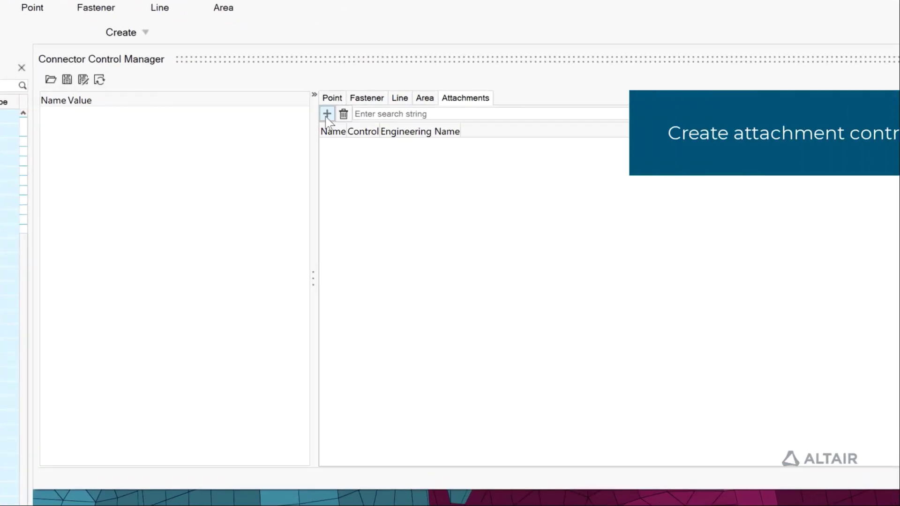
{"action": "left_click", "coordinate": [352, 126]}
{"action": "type", "text": "Rigid Patch"}
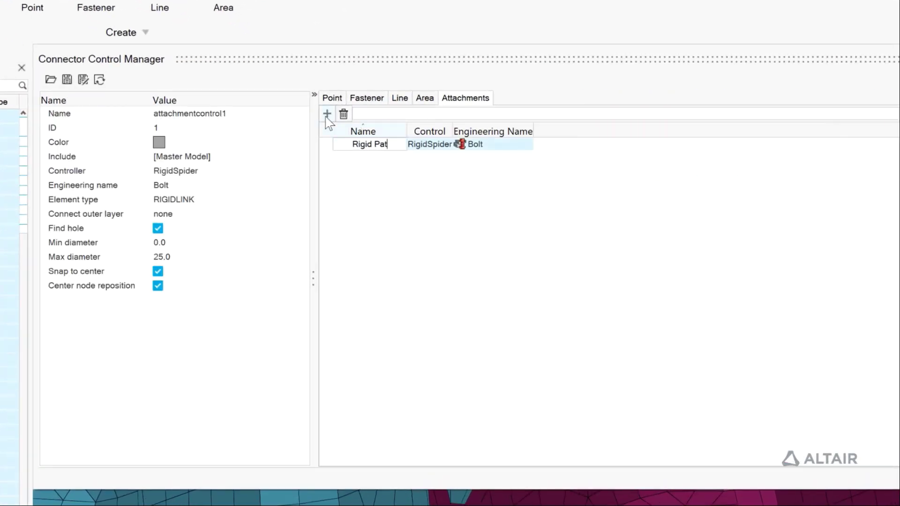
{"action": "key", "text": "Return"}
{"action": "left_click", "coordinate": [302, 171]}
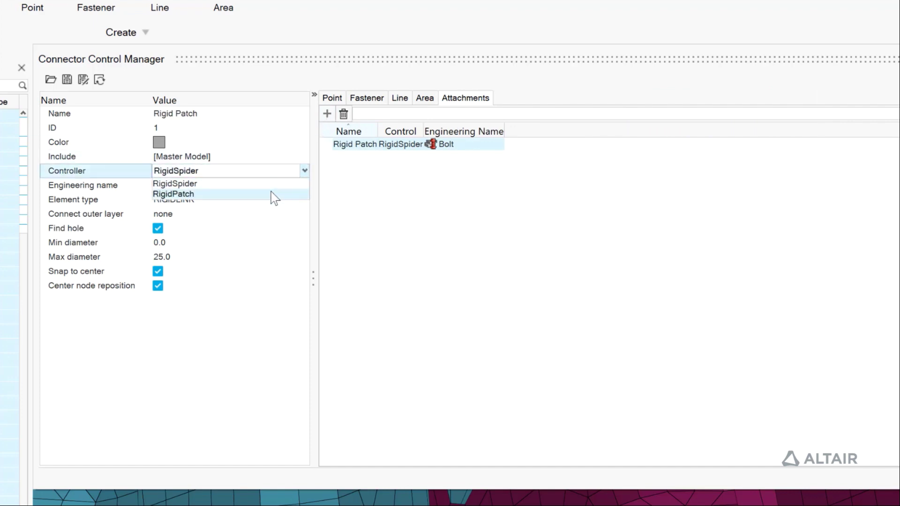
{"action": "left_click", "coordinate": [271, 193]}
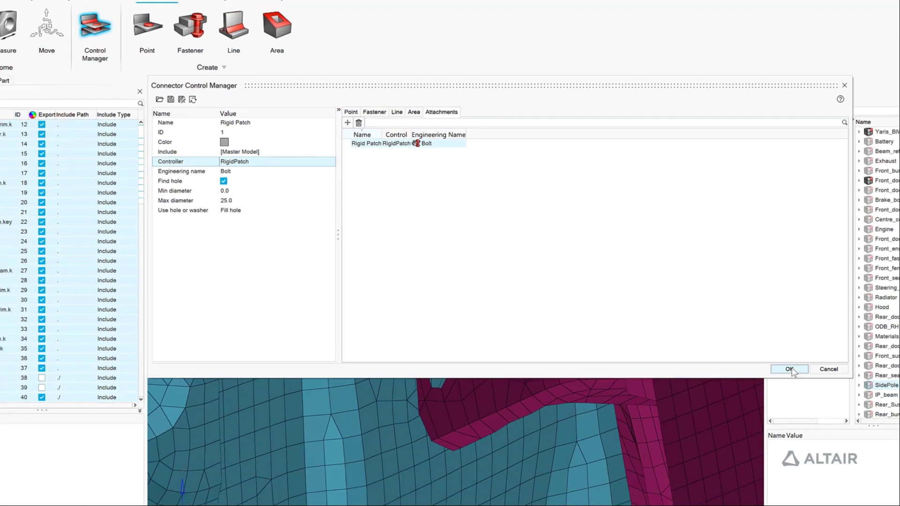
{"action": "left_click", "coordinate": [790, 369]}
{"action": "left_click", "coordinate": [228, 55]}
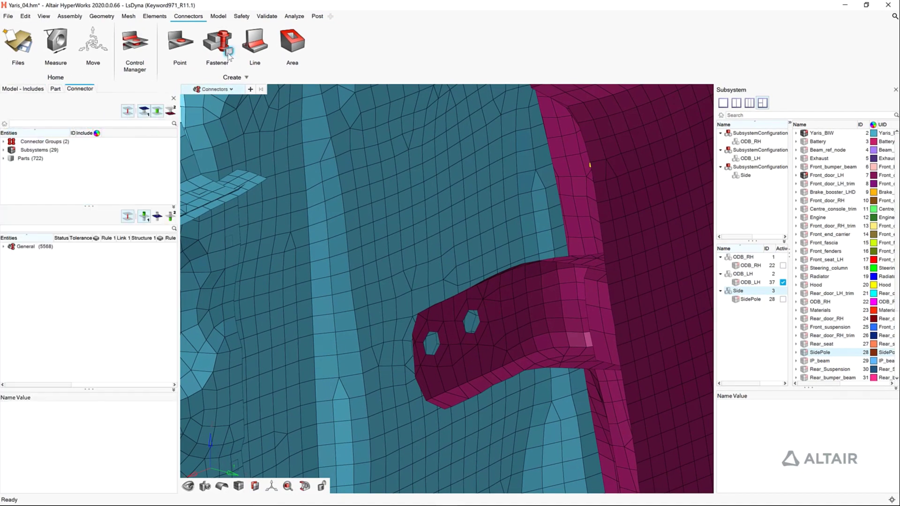
Step: Start creating hole attachment connectors with 4 hinge hole nodes as locations and the 2 hinge and side panel parts as filter
{"action": "right_click", "coordinate": [50, 273]}
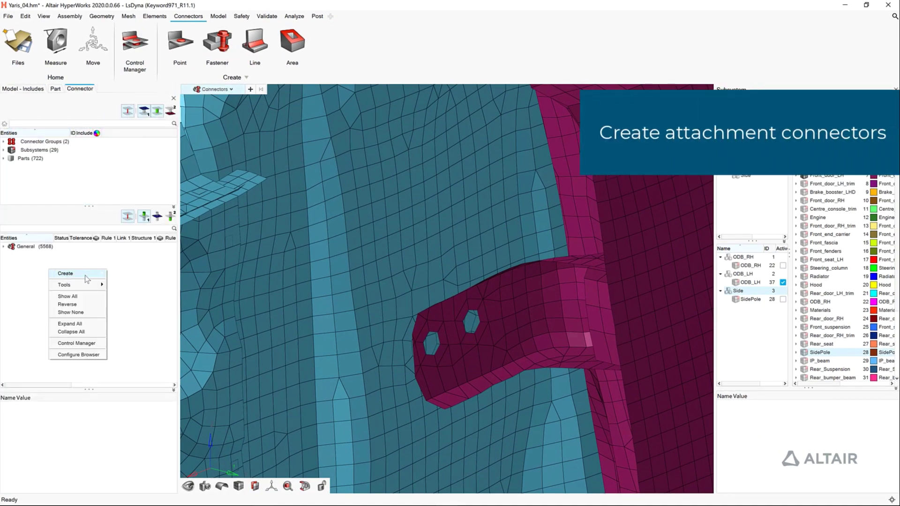
{"action": "mouse_move", "coordinate": [70, 273]}
{"action": "mouse_move", "coordinate": [127, 281]}
{"action": "left_click", "coordinate": [157, 282]}
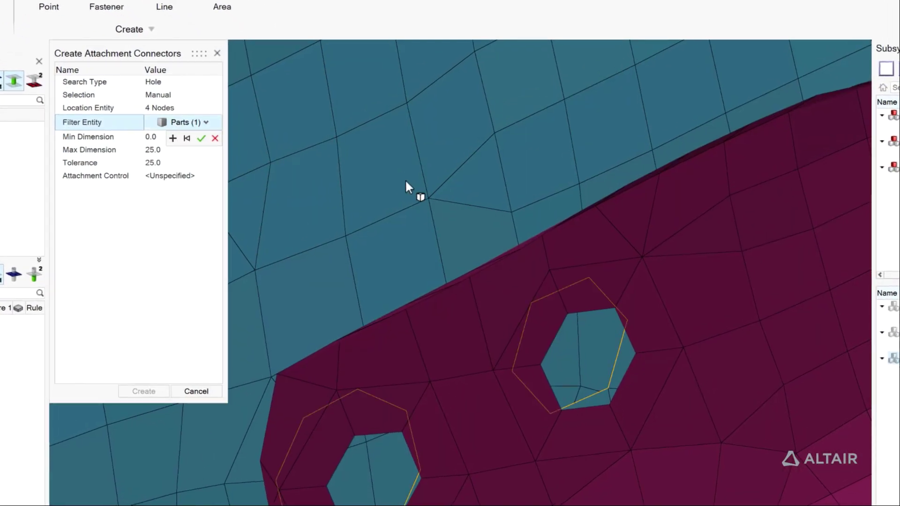
{"action": "left_click", "coordinate": [485, 366]}
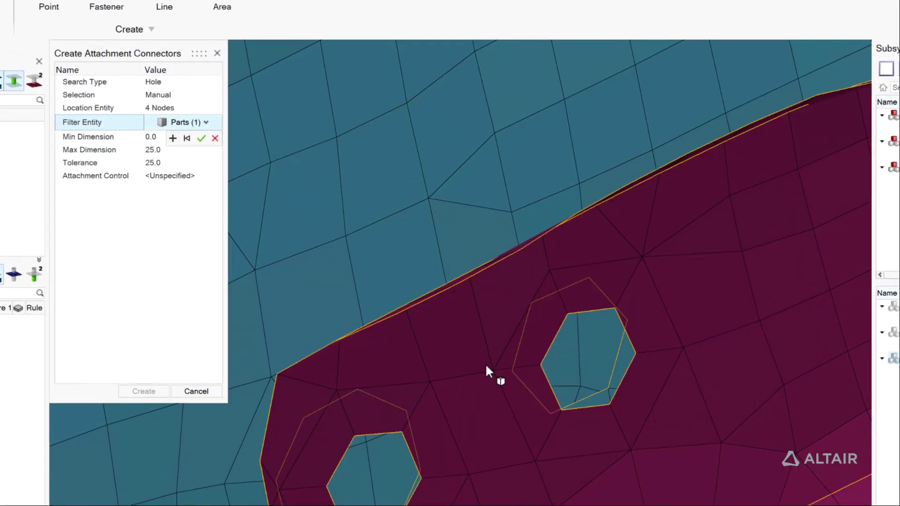
{"action": "middle_click", "coordinate": [485, 365]}
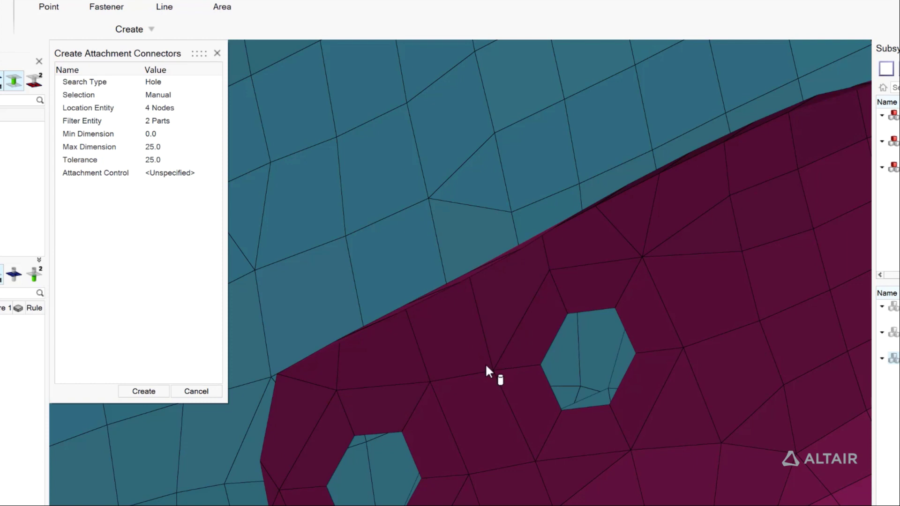
Step: Assign the Rigid Patch attachment control, enable Realize and create the attachment connectors
{"action": "left_click", "coordinate": [157, 176]}
{"action": "left_click", "coordinate": [173, 189]}
{"action": "left_click", "coordinate": [187, 242]}
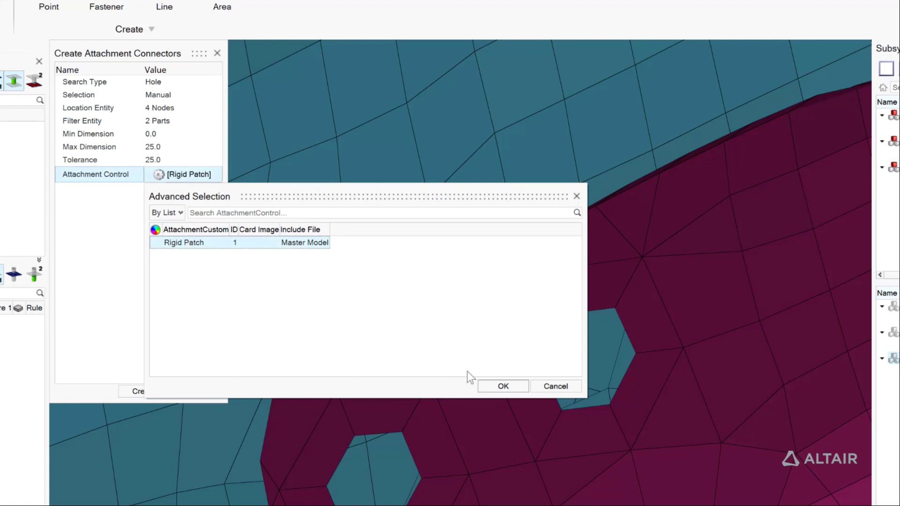
{"action": "left_click", "coordinate": [488, 385]}
{"action": "left_click", "coordinate": [201, 194]}
{"action": "left_click", "coordinate": [150, 186]}
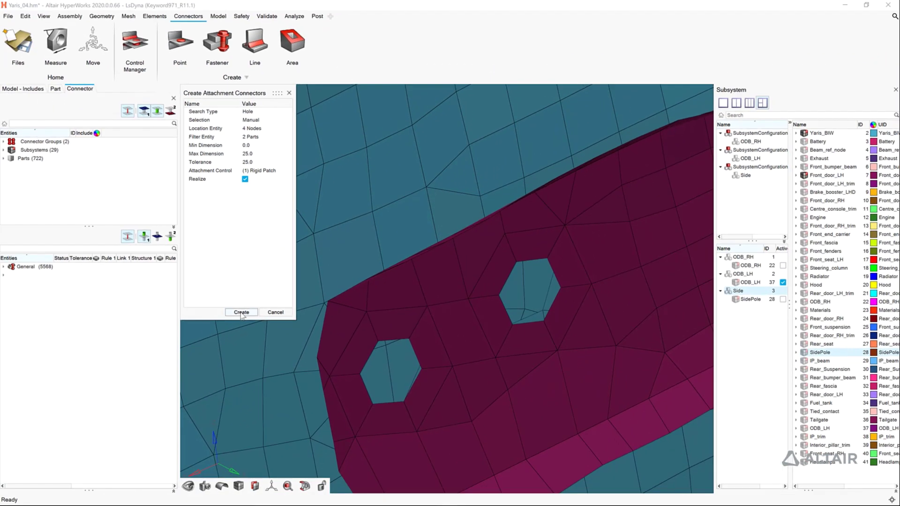
{"action": "left_click", "coordinate": [144, 392]}
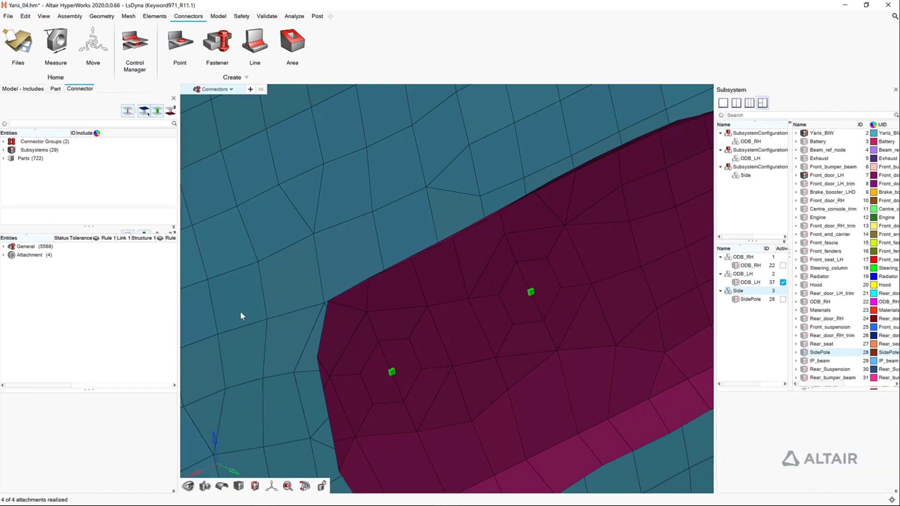
Step: Review the Rigid Patch attachment connectors at the hinge holes
{"action": "left_click", "coordinate": [36, 263]}
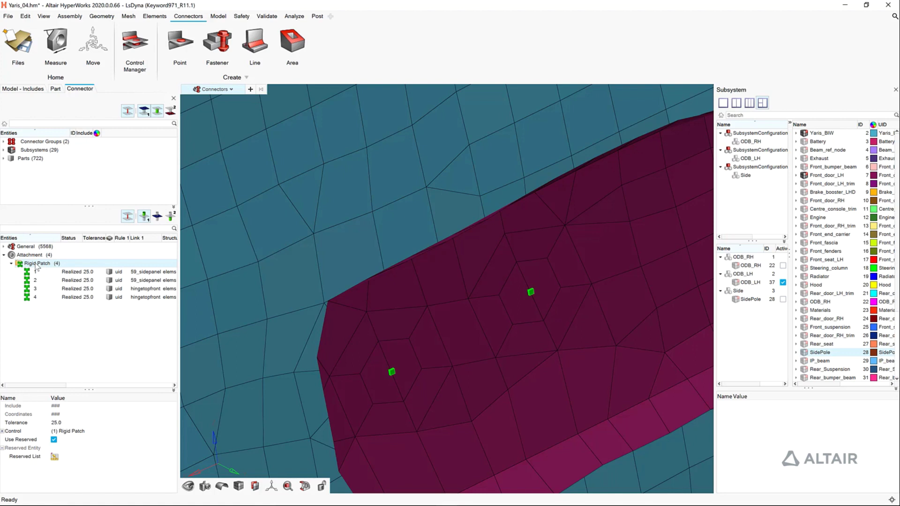
{"action": "right_click", "coordinate": [37, 263]}
{"action": "left_click", "coordinate": [51, 328]}
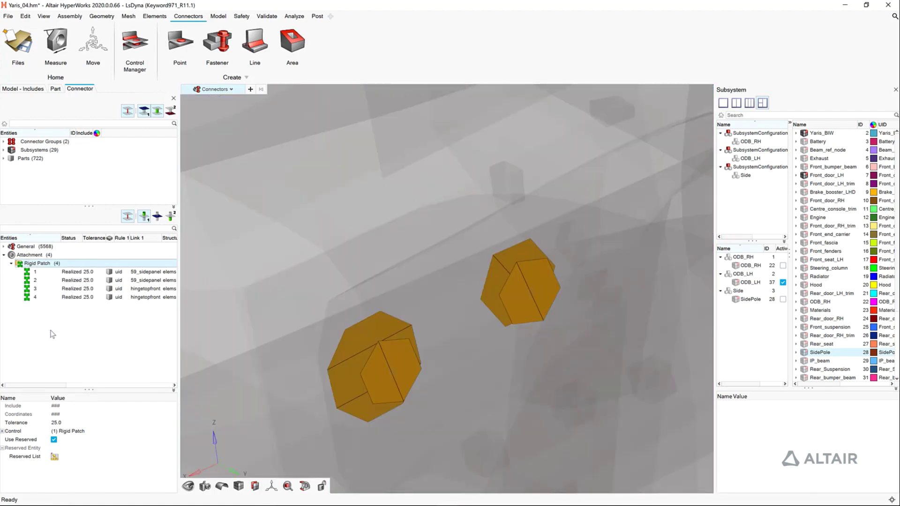
{"action": "left_click", "coordinate": [53, 334]}
Step: Create realized subsystem connectors from the 4 attachments using the Rigid Patch FE type
{"action": "right_click", "coordinate": [52, 333]}
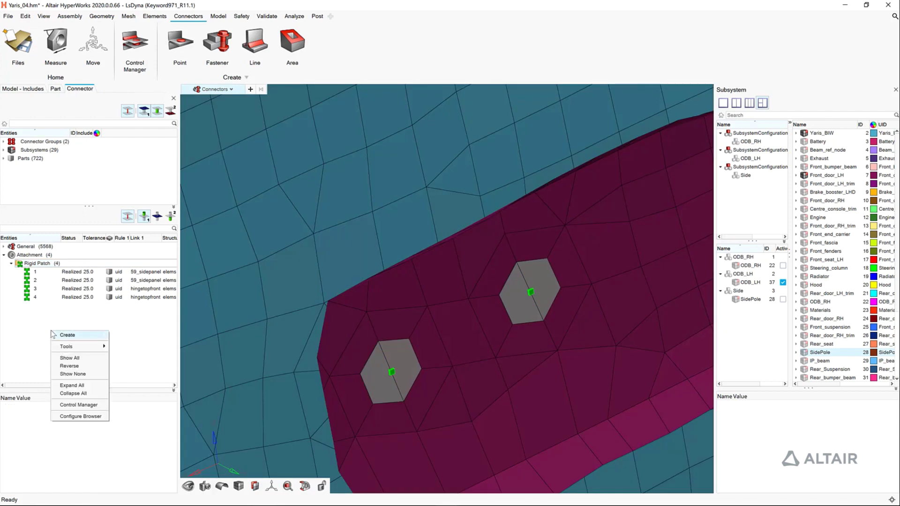
{"action": "mouse_move", "coordinate": [70, 335]}
{"action": "mouse_move", "coordinate": [126, 350]}
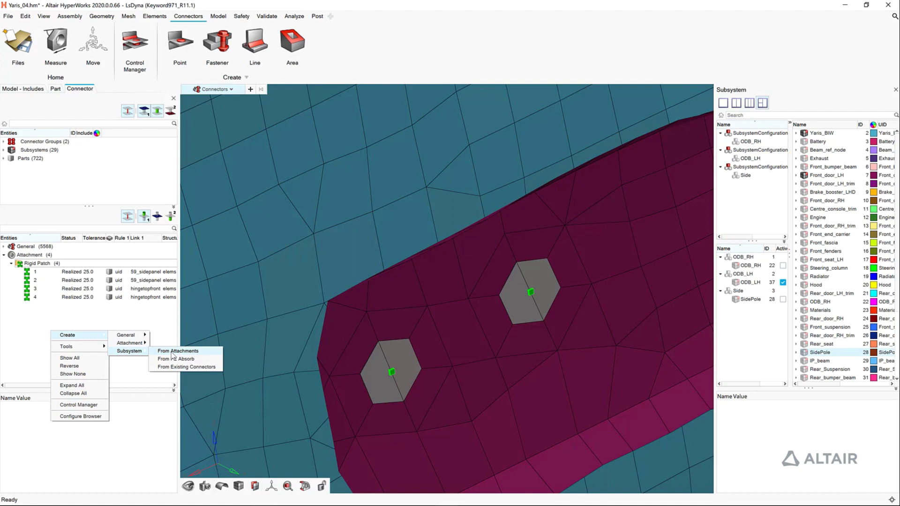
{"action": "left_click", "coordinate": [172, 351]}
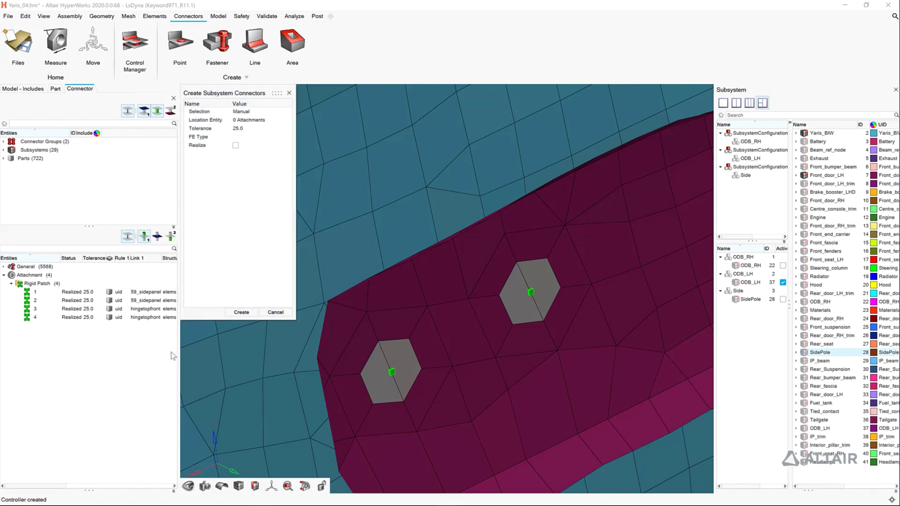
{"action": "left_click_drag", "start_coordinate": [314, 162], "coordinate": [654, 465], "text": "shift"}
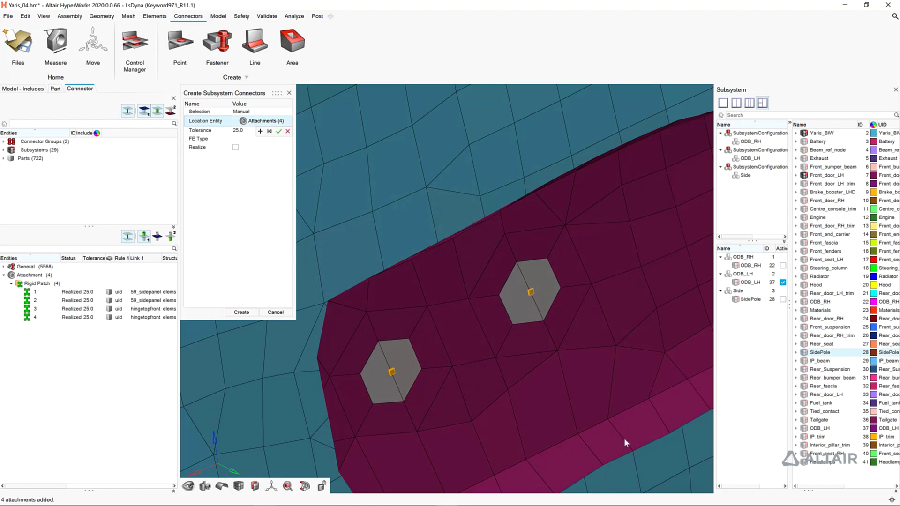
{"action": "left_click", "coordinate": [278, 131]}
{"action": "left_click", "coordinate": [269, 137]}
{"action": "left_click", "coordinate": [268, 144]}
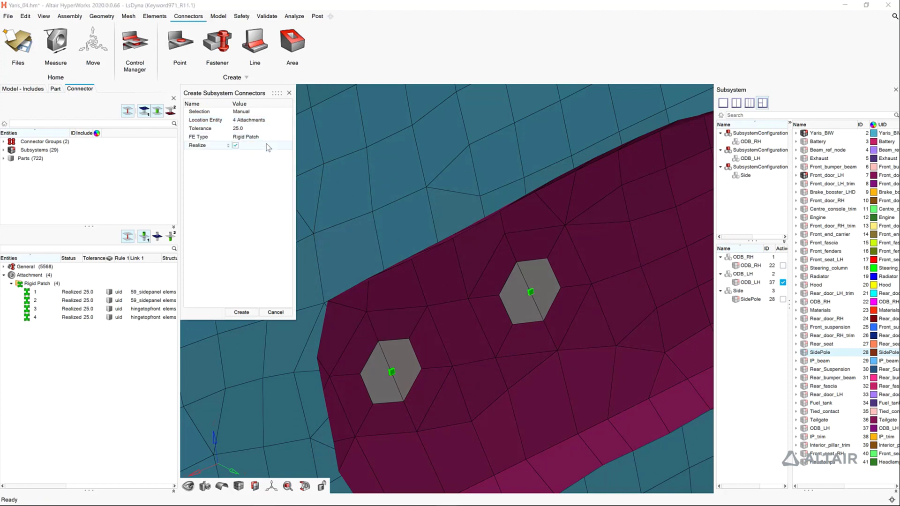
{"action": "left_click", "coordinate": [241, 312]}
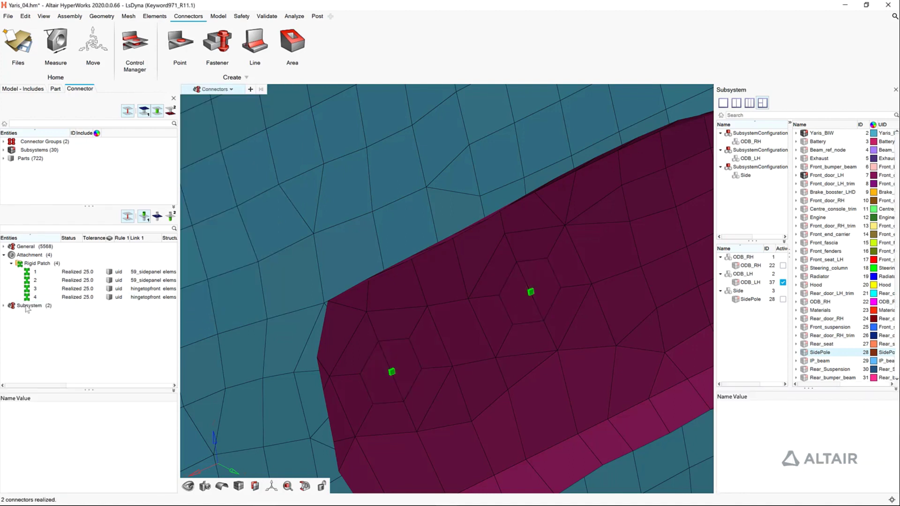
Step: Inspect the new subsystem connectors and review the two rigidpatch constrained rigid bodies in the model
{"action": "left_click", "coordinate": [3, 305]}
{"action": "left_click", "coordinate": [12, 314]}
{"action": "left_click", "coordinate": [9, 89]}
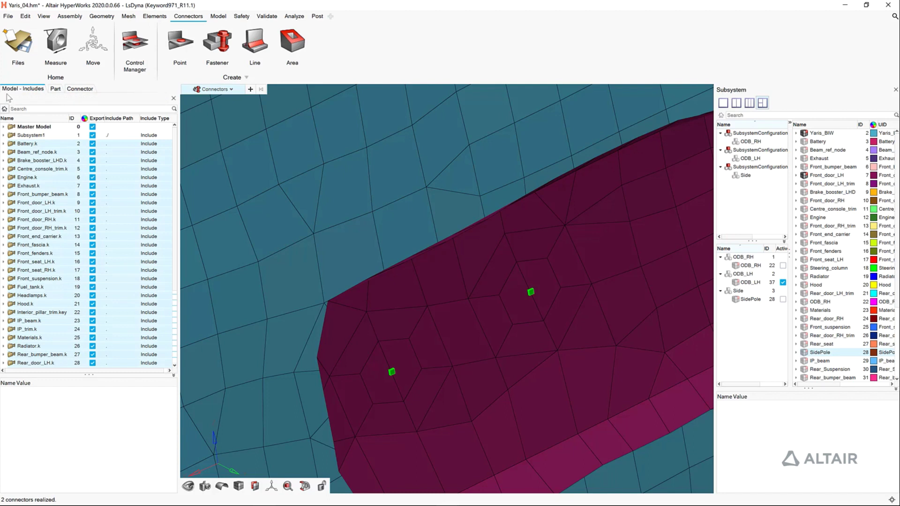
{"action": "left_click", "coordinate": [3, 152]}
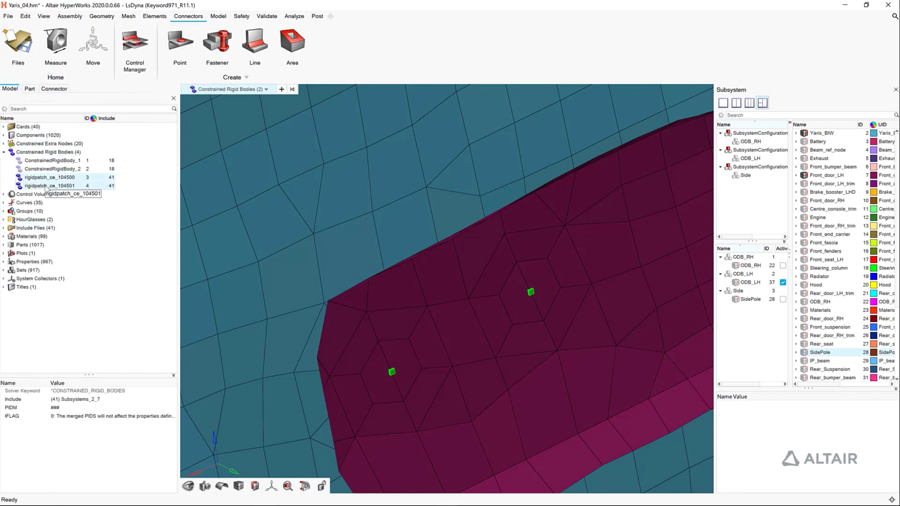
{"action": "right_click", "coordinate": [53, 189]}
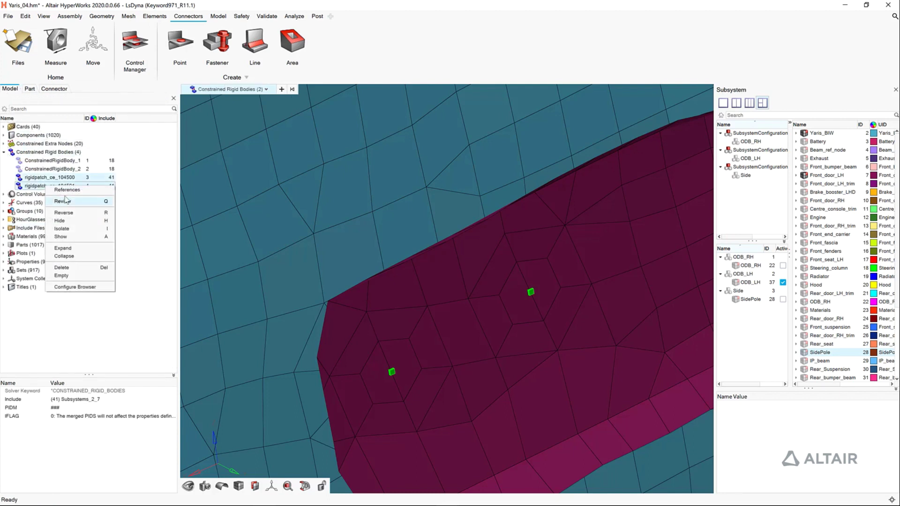
{"action": "left_click", "coordinate": [66, 201]}
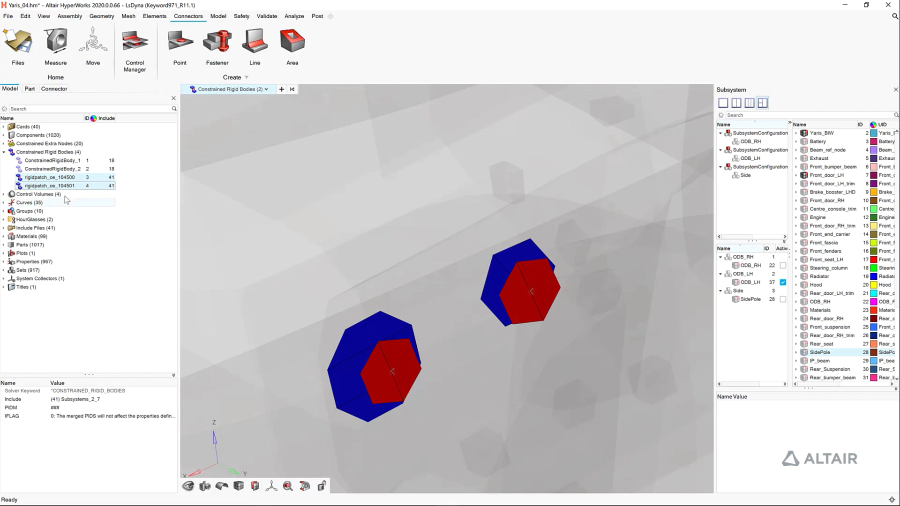
{"action": "left_click", "coordinate": [163, 220]}
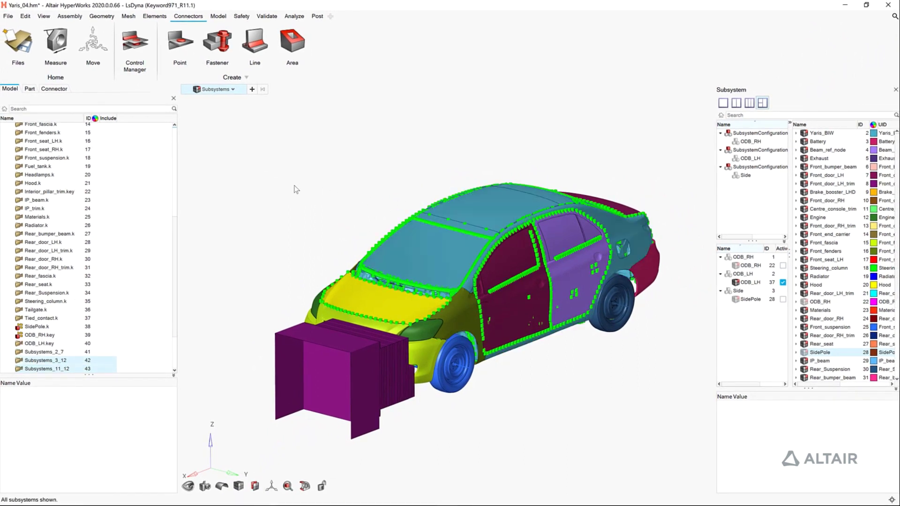
Step: Export the assembled model with its include files as an LsDyna solver deck
{"action": "left_click", "coordinate": [7, 16]}
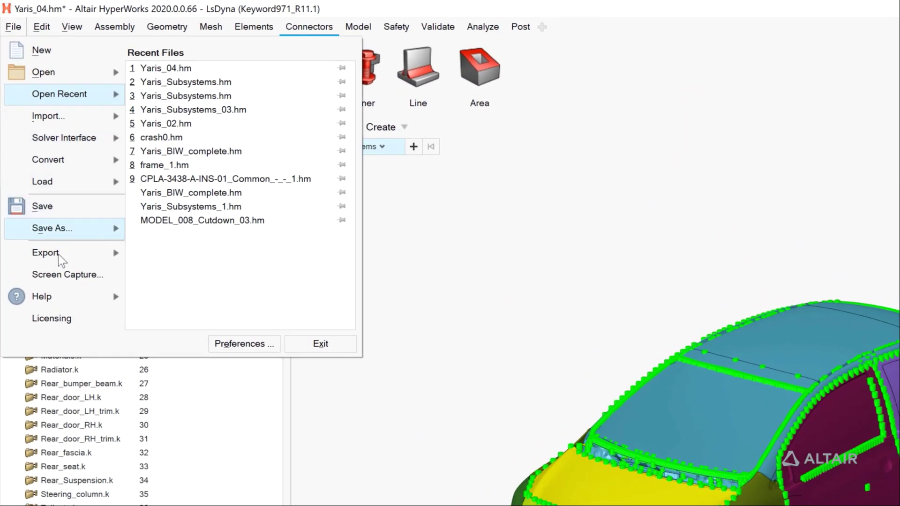
{"action": "mouse_move", "coordinate": [47, 205]}
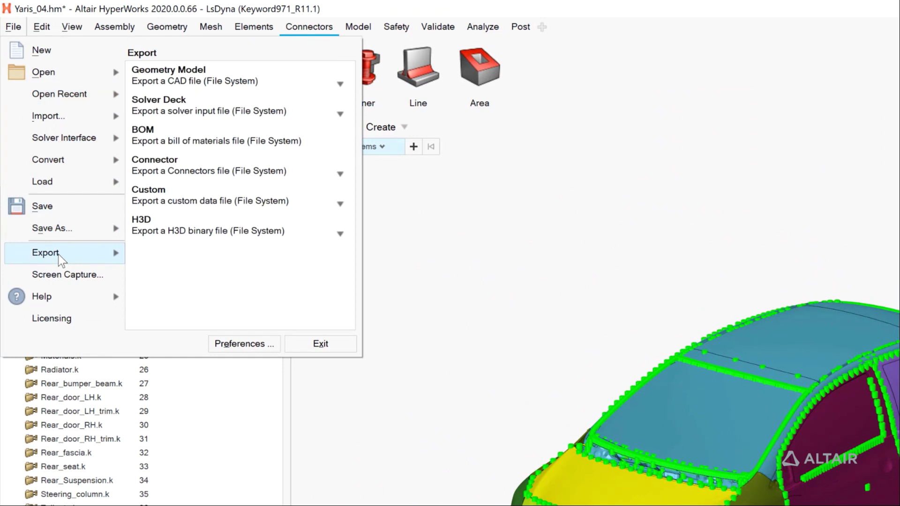
{"action": "left_click", "coordinate": [211, 107]}
{"action": "key", "text": "Return"}
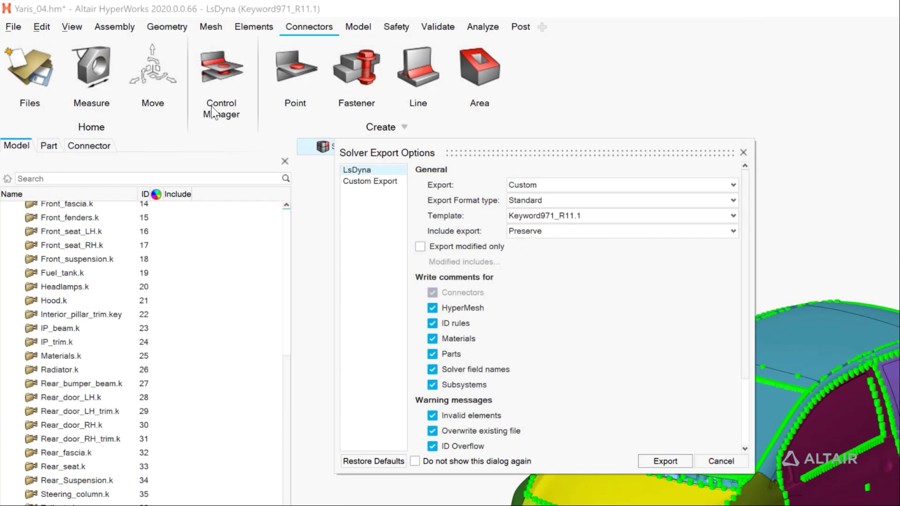